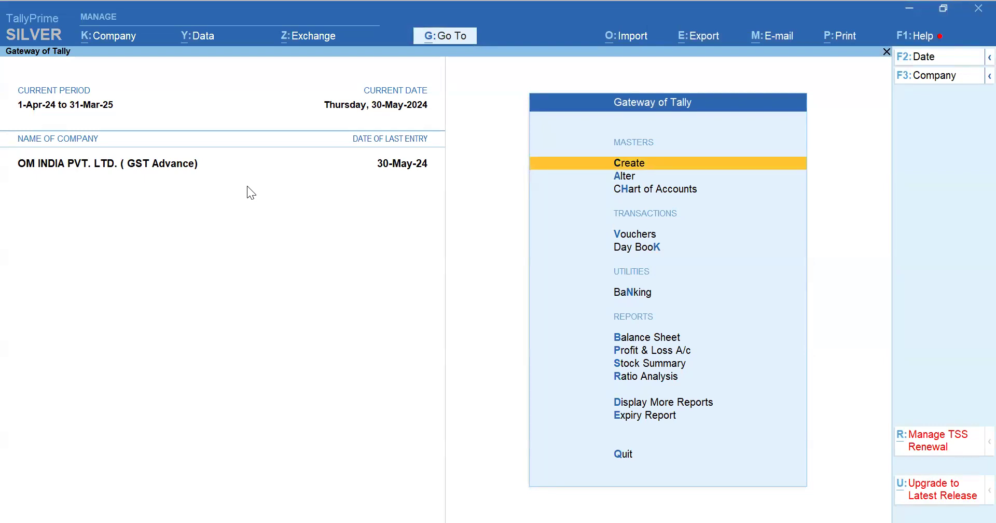
key("Escape")
key("Escape")
key("alt+g")
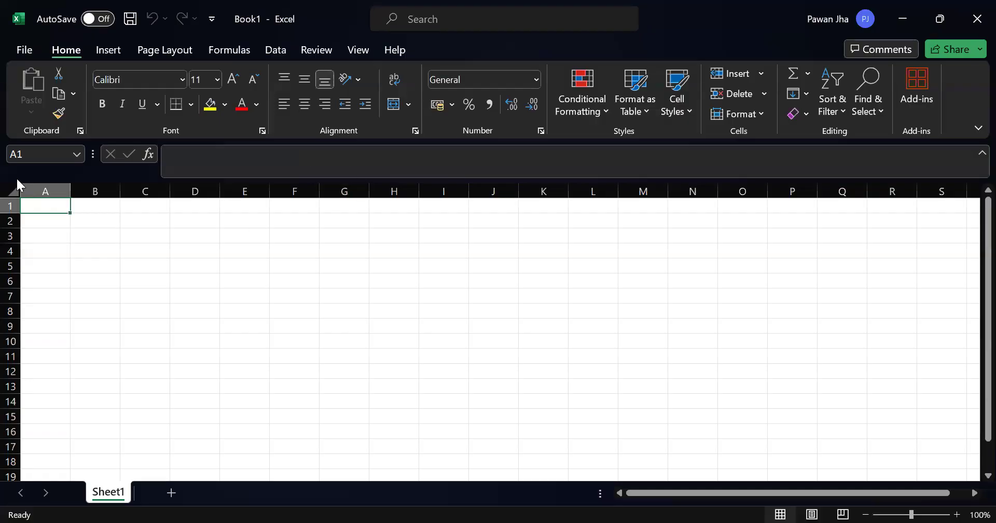
Step: Enter the heading Purchase in cell C2 of the blank Excel workbook
left_click(13, 190)
key("alt")
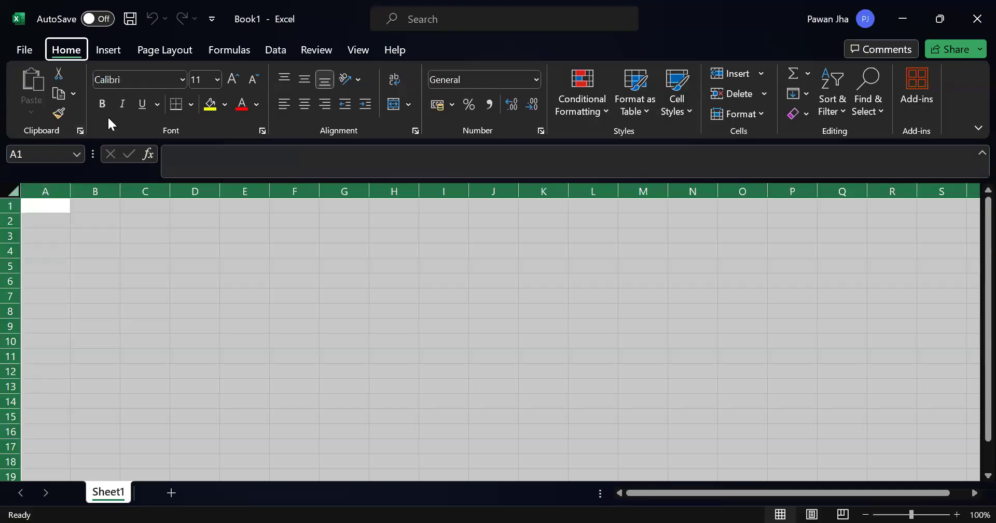
scroll(89, 277, "up", 4, "ctrl")
left_click(132, 252)
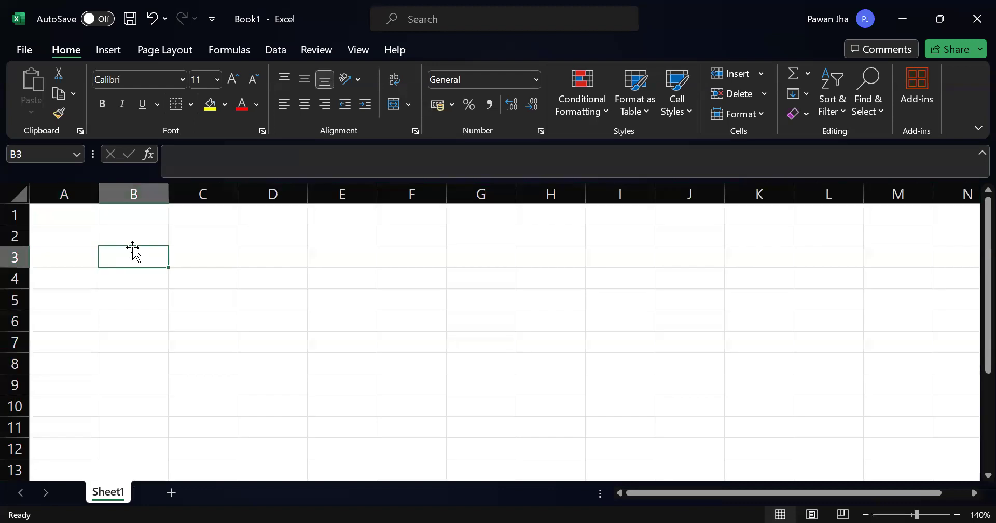
key("Up")
key("Right")
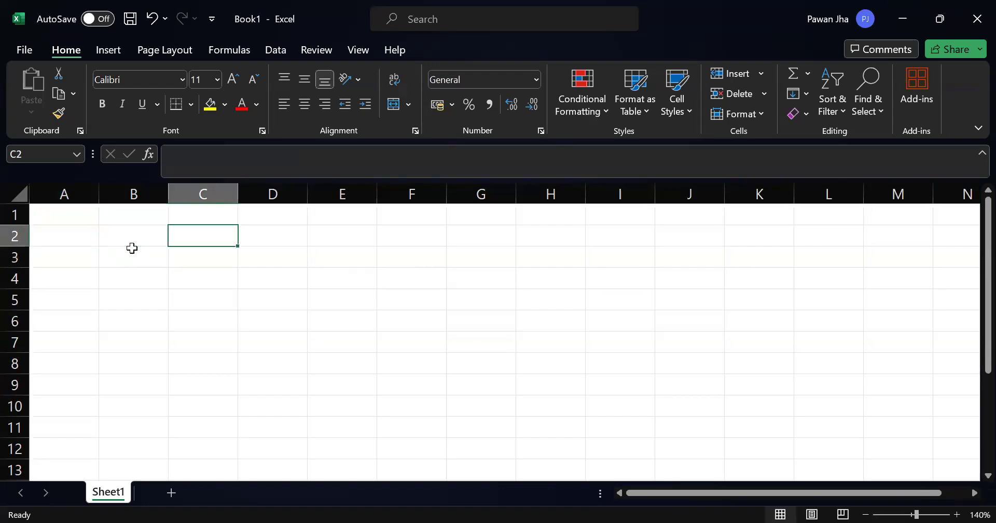
key("Left")
key("Left")
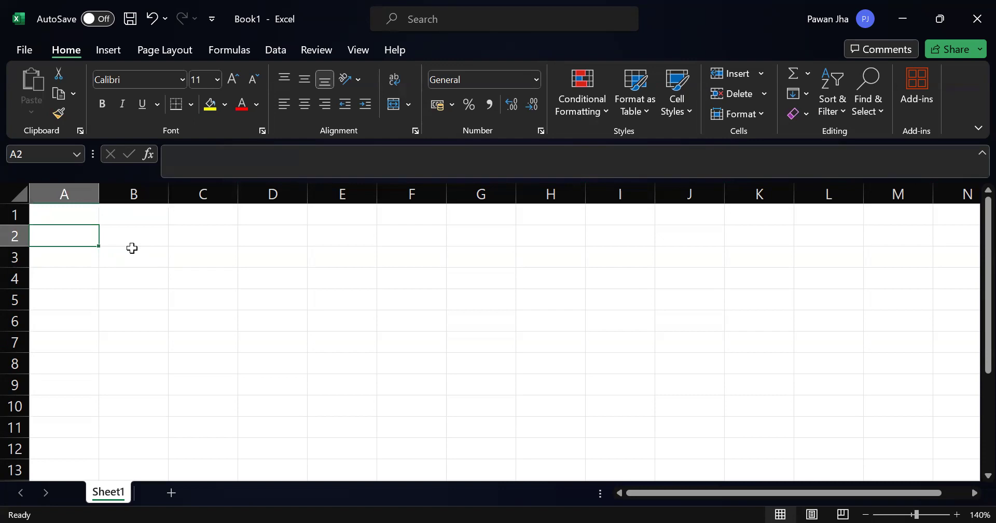
key("Right")
key("Right")
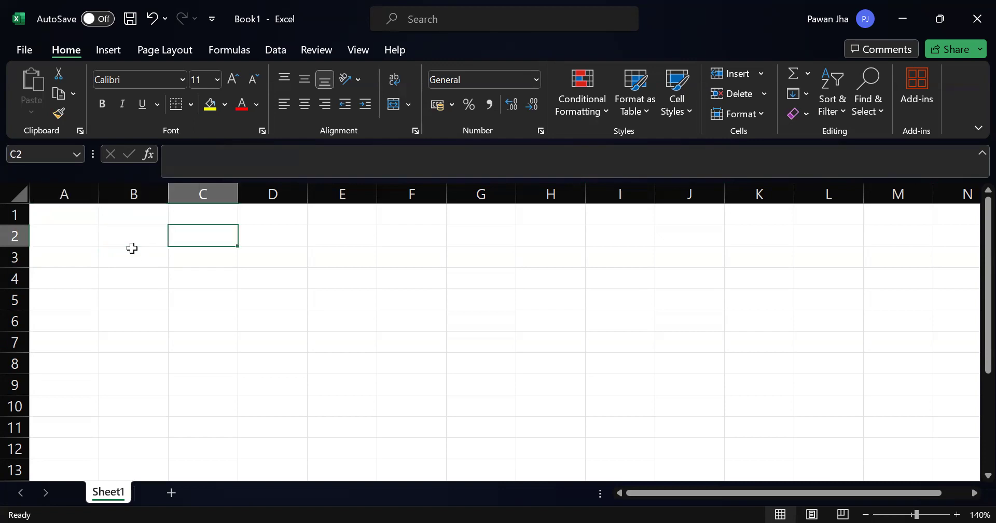
type("Pr")
key("Escape")
type("Purchase")
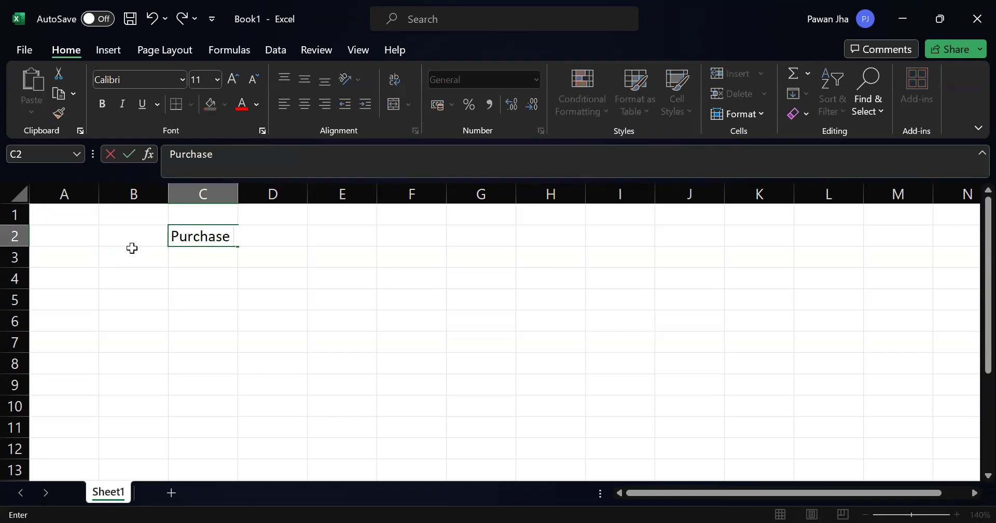
key("Right")
Step: Enter a purchase value of 100 in cell C3 under the Purchase heading
key("Left")
key("Left")
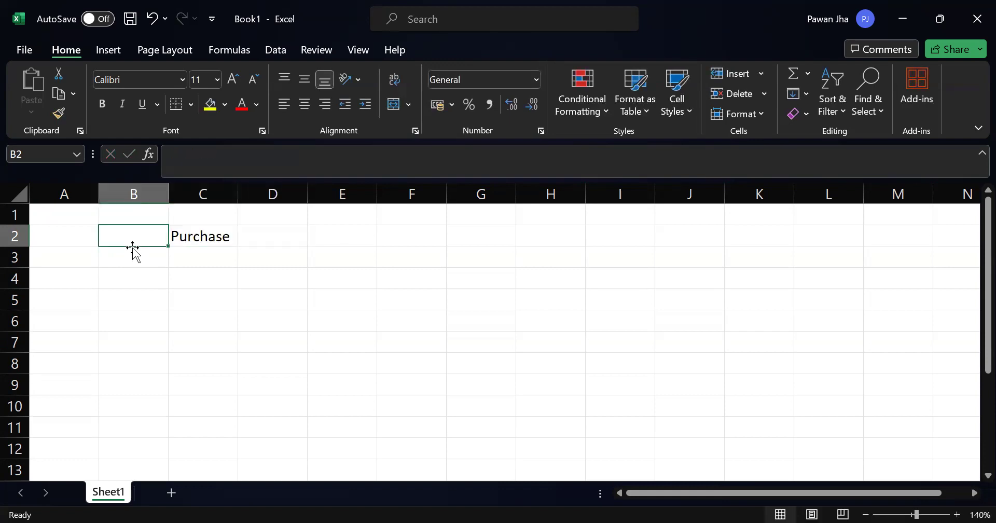
key("Right")
key("Down")
type("100")
key("Return")
Step: Apply the comma number style to the purchase value in C3
key("Up")
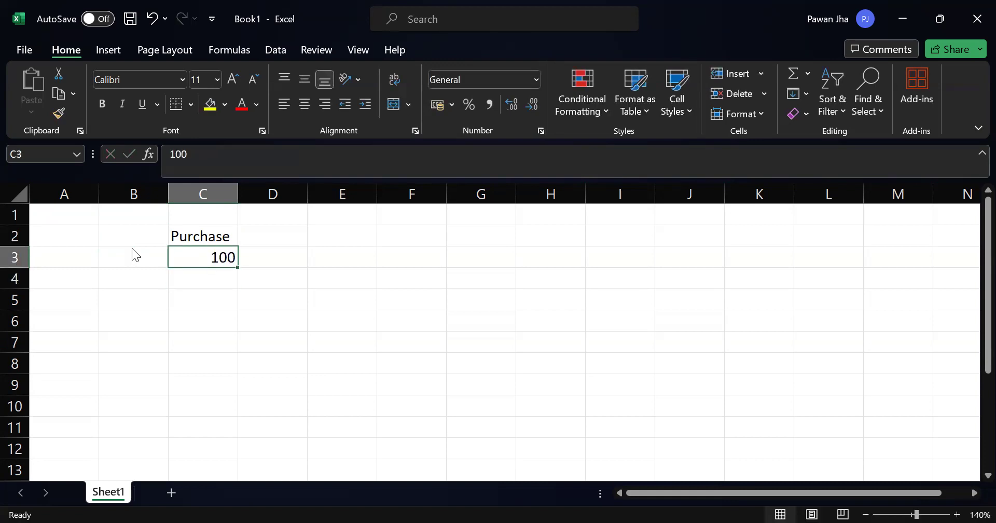
key("alt+h")
type("k")
type("0")
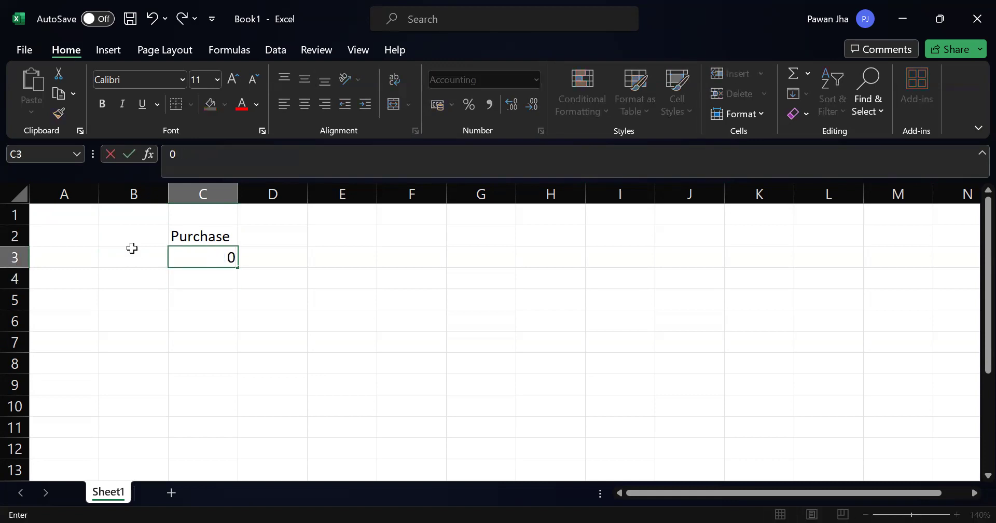
key("Escape")
Step: Enter the heading Sale in cell D2 and the value 110 below it in D3
key("Right")
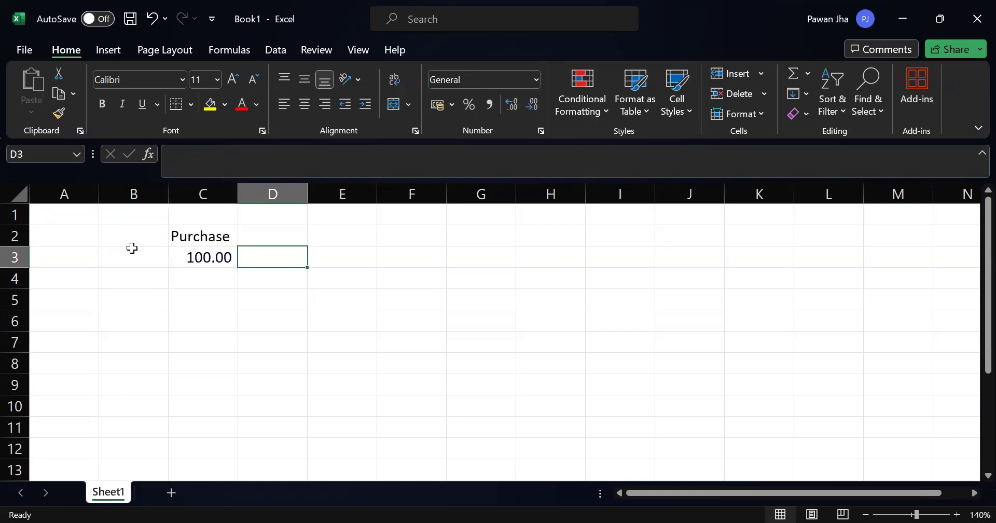
type("10")
key("Return")
key("Up")
key("Up")
type("Sales")
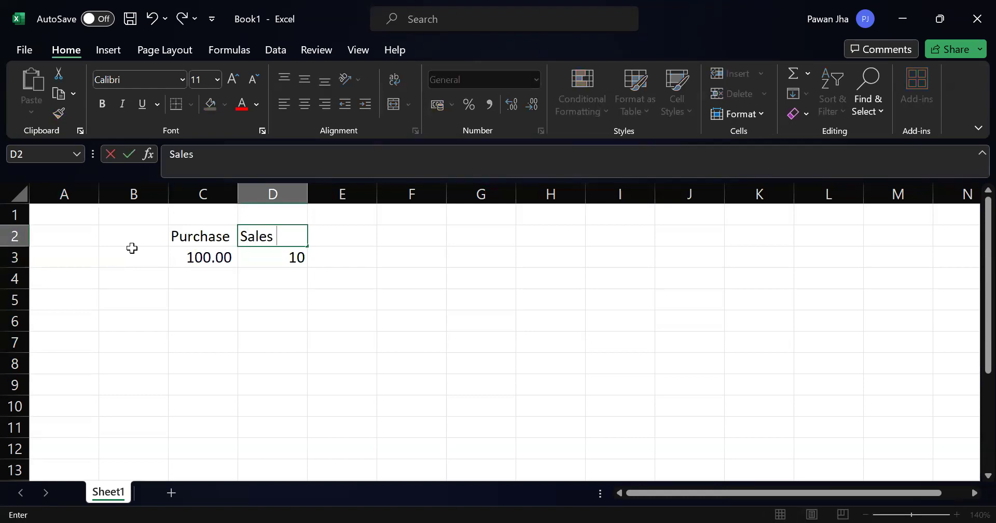
key("BackSpace")
key("BackSpace")
key("Return")
type("110")
key("Return")
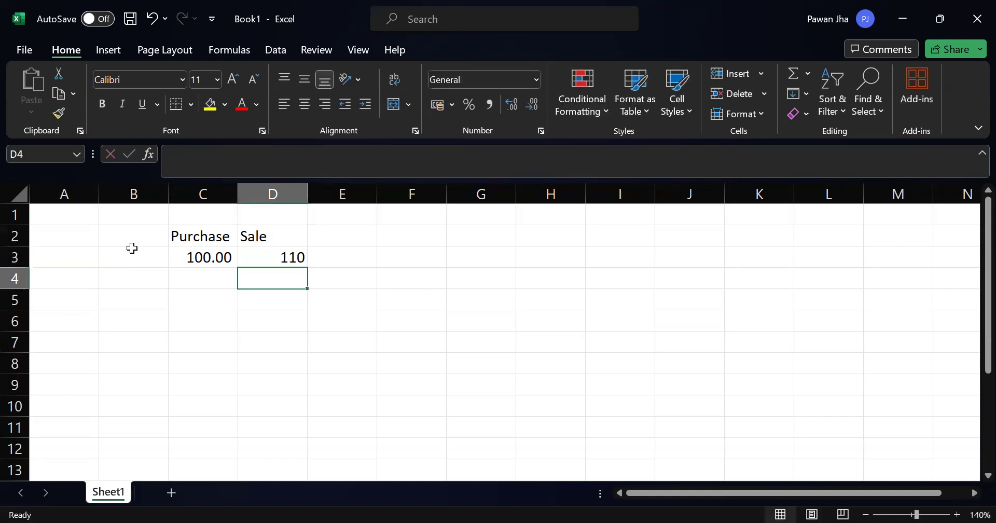
Step: Enter the heading PROFIT in cell E2
key("Right")
key("Up")
key("Up")
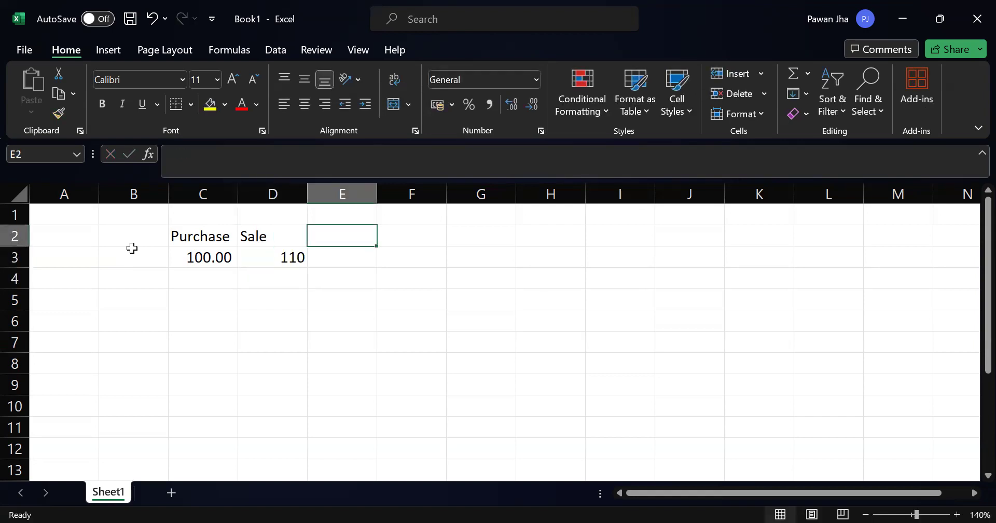
type("oroif")
key("BackSpace")
key("BackSpace")
key("BackSpace")
key("BackSpace")
key("BackSpace")
type("PROFIT")
key("Return")
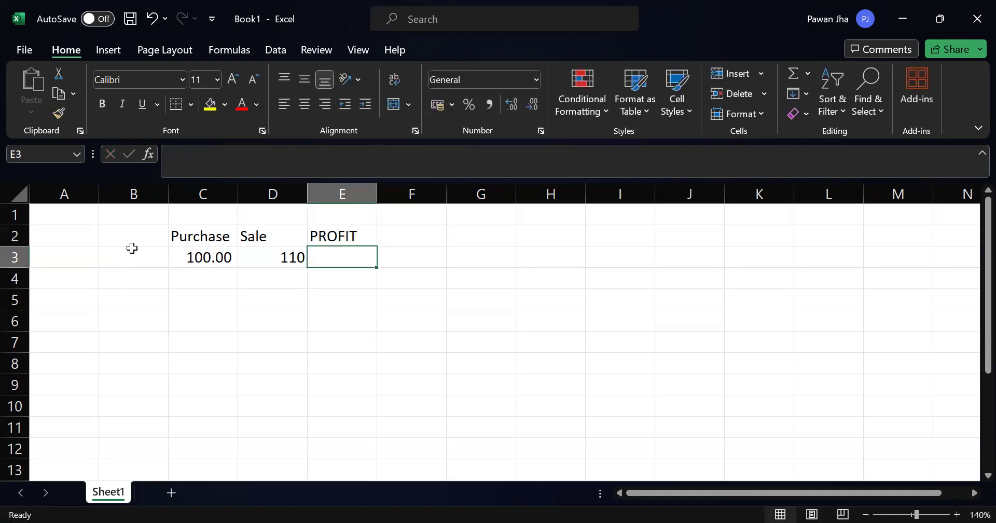
Step: Calculate the profit in E3 with the formula =D3-C3
type("=")
key("Left")
key("Left")
key("Right")
type("-")
Step: Enter the heading % PROFIT in cell F2
key("Left")
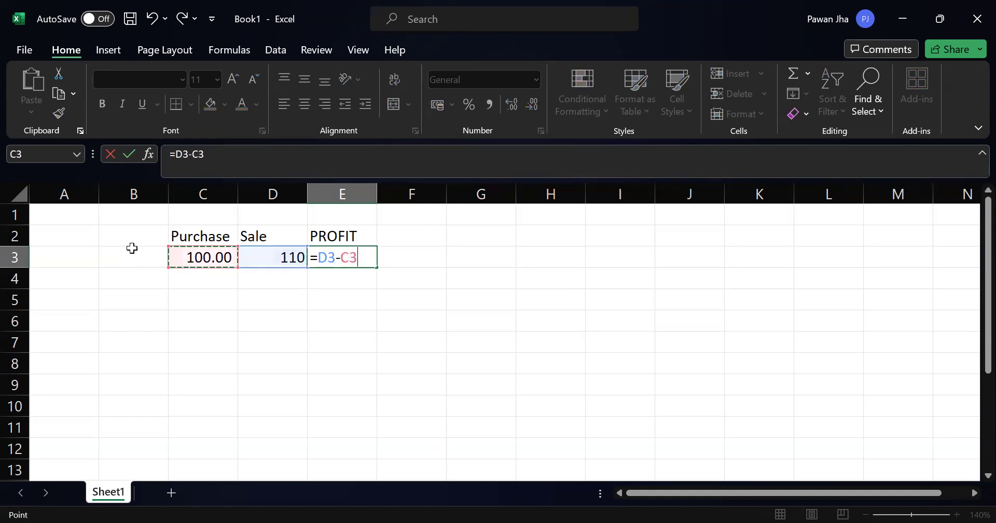
key("Return")
key("Right")
key("Left")
key("Up")
key("Up")
key("Right")
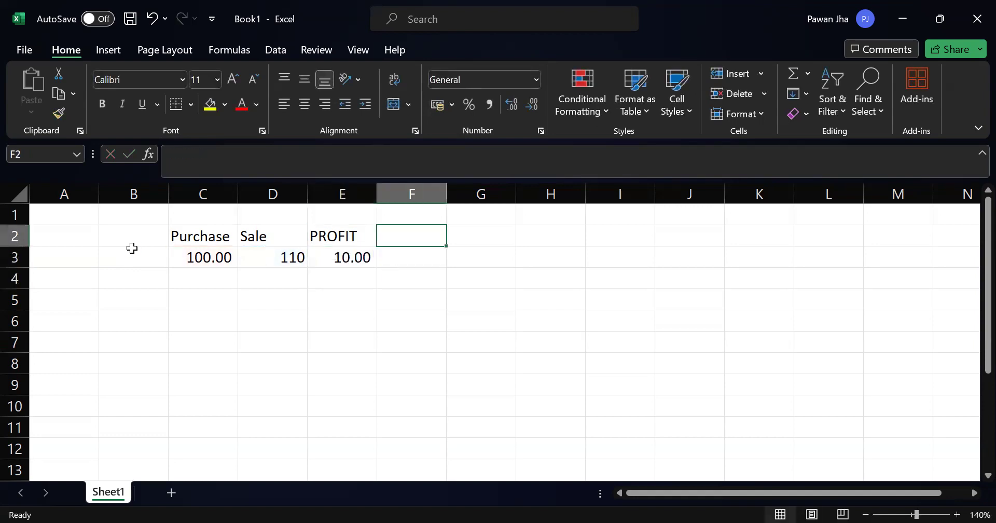
type("% PROFIT")
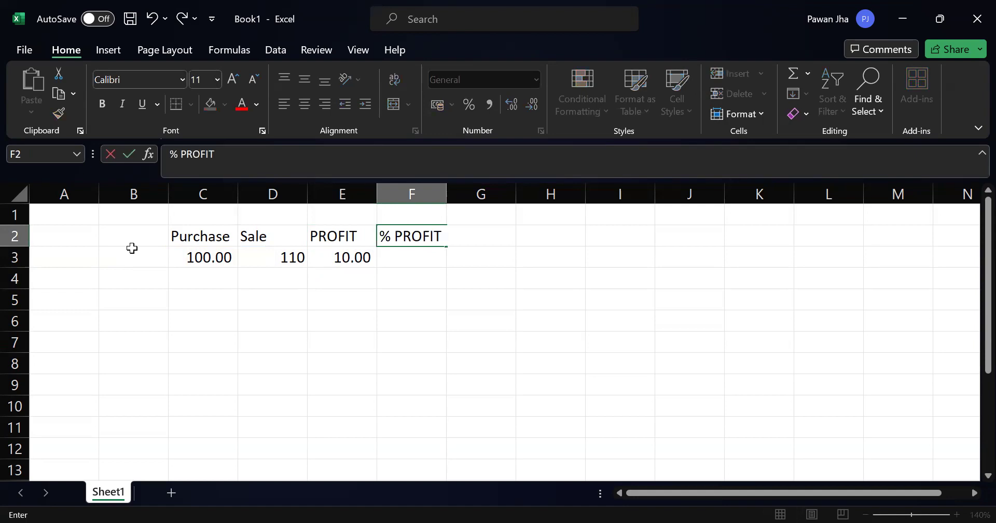
key("Tab")
key("Return")
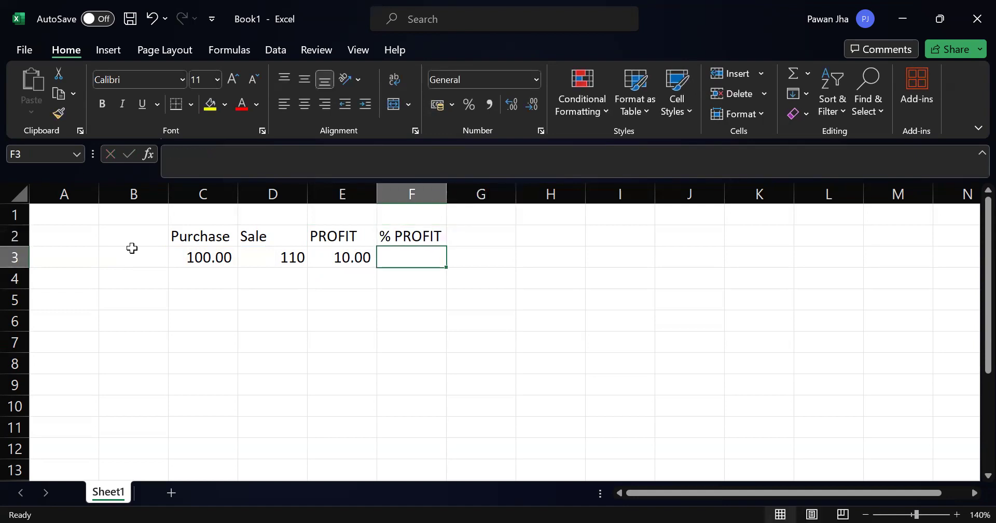
Step: Apply all borders to the range C2:E9, covering the Purchase, Sale and PROFIT columns
key("Left")
key("Left")
key("Left")
key("Up")
key("shift+Right")
key("shift+Down")
key("shift+Down")
key("shift+Down")
key("shift+Right")
key("shift+Down")
key("shift+Down")
key("shift+Down")
key("shift+Down")
key("alt")
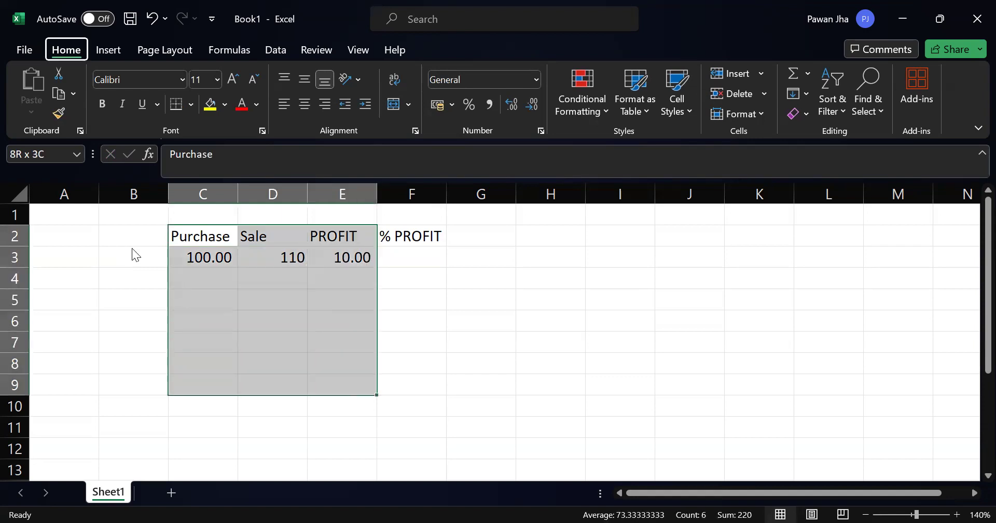
key("h")
key("b")
key("a")
Step: Apply the comma number style to the range C3:E9
key("Down")
key("shift+Right")
key("shift+Right")
key("shift+Down")
key("shift+Down")
key("shift+Down")
key("shift+Down")
key("shift+Down")
key("shift+Down")
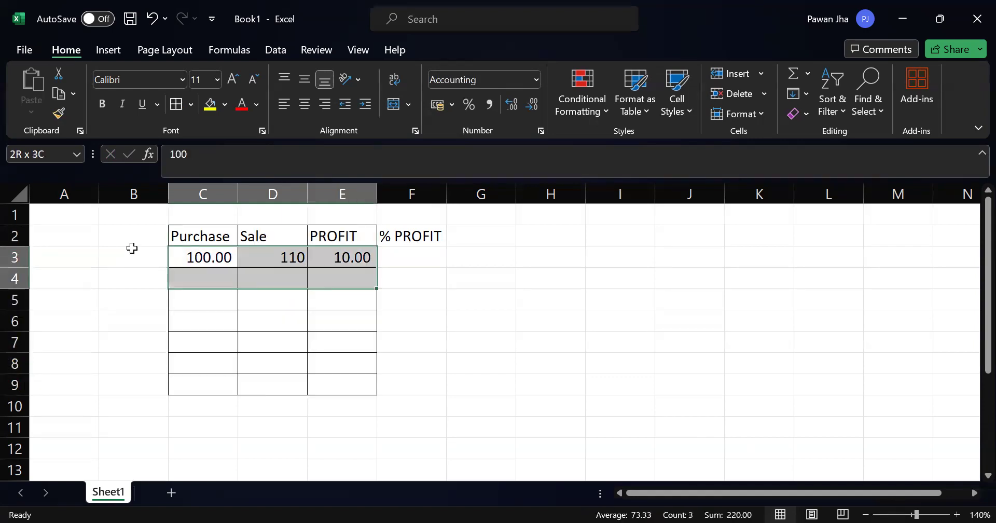
key("alt")
key("h")
key("k")
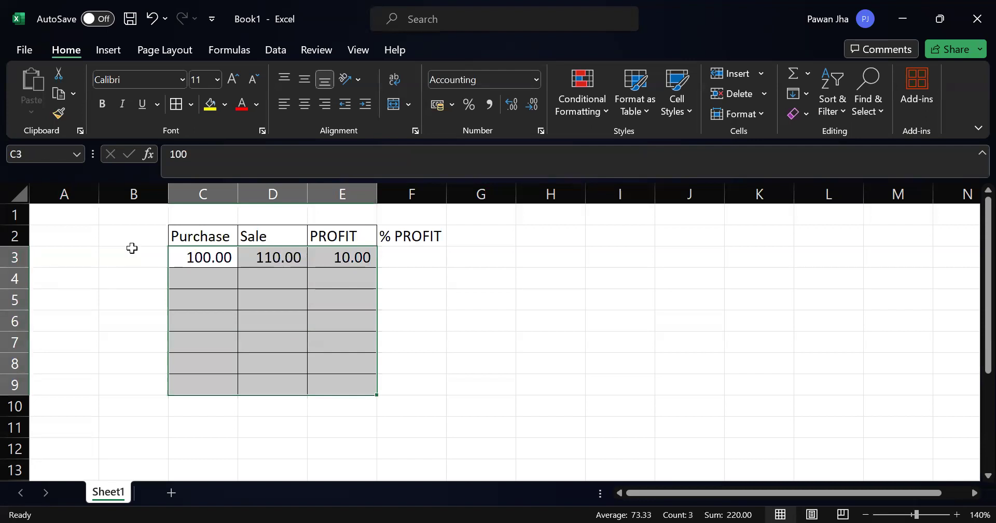
Step: Enter a second example row with purchase 100 in C4 and sale 50 in D4
key("Right")
key("Left")
key("Down")
type("100")
key("Return")
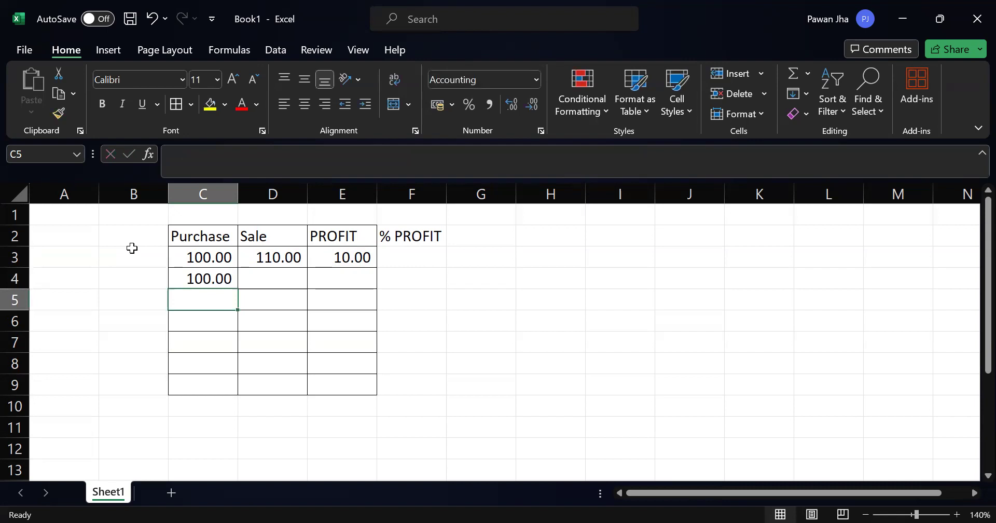
key("Up")
key("Right")
type("50")
key("Return")
Step: Copy the profit formula from E3 into the range E4:E9
key("Right")
key("Up")
key("Up")
key("ctrl+c")
key("Down")
key("shift+Down")
key("shift+Down")
key("shift+Down")
key("shift+Down")
key("shift+Down")
key("shift+Down")
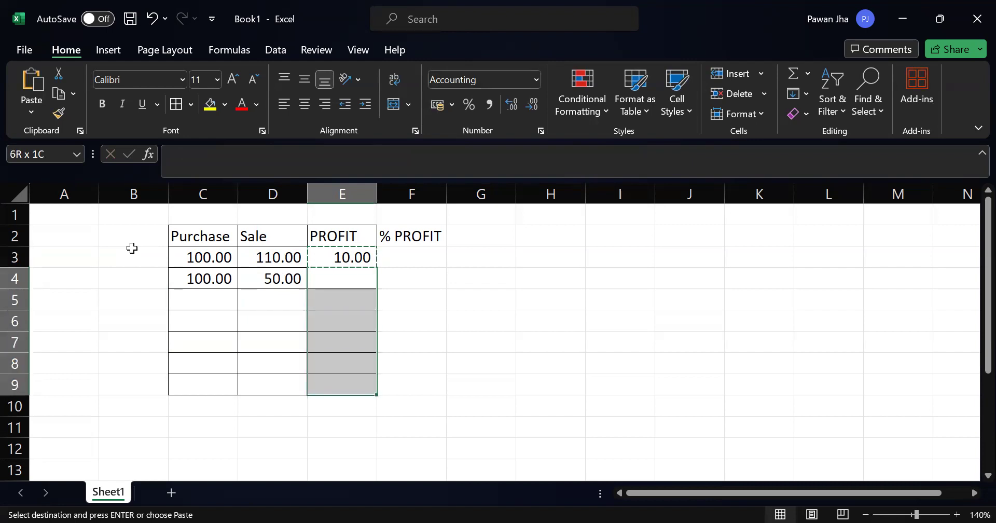
key("shift+Up")
key("shift+Return")
key("Down")
key("Up")
key("Up")
key("Up")
key("Up")
key("Up")
key("Up")
key("Up")
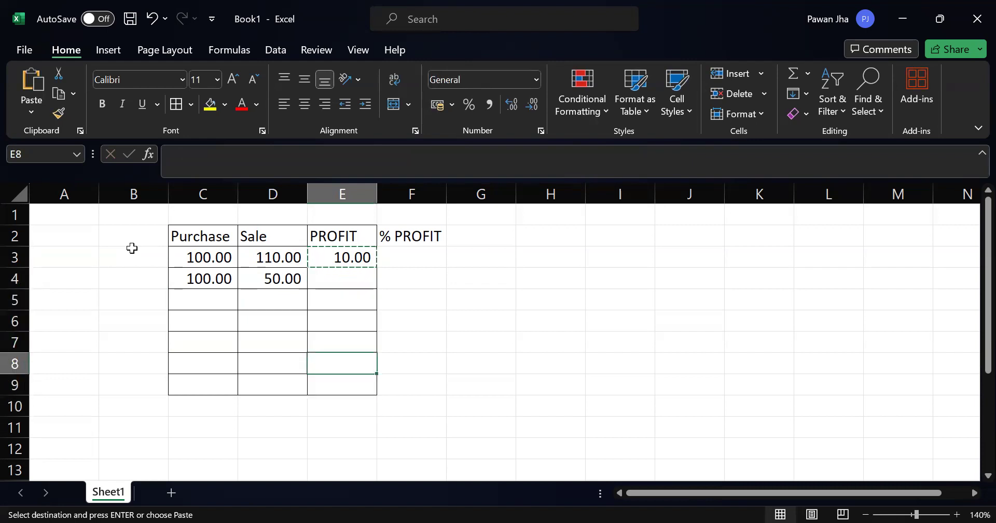
key("Right")
key("Left")
key("Down")
key("shift+Down")
key("shift+Down")
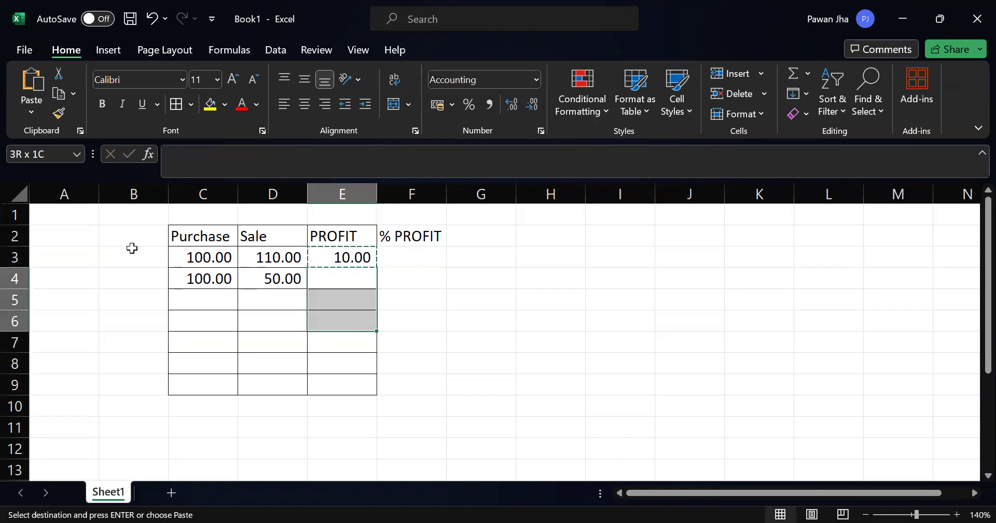
key("shift+Down")
key("shift+Down")
key("shift+Down")
key("Return")
Step: Change the heading in F2 to % PROFIT/LOSS%
key("Right")
key("Up")
key("Left")
key("Down")
key("Left")
key("Down")
key("Right")
key("Right")
key("Up")
key("Up")
key("Up")
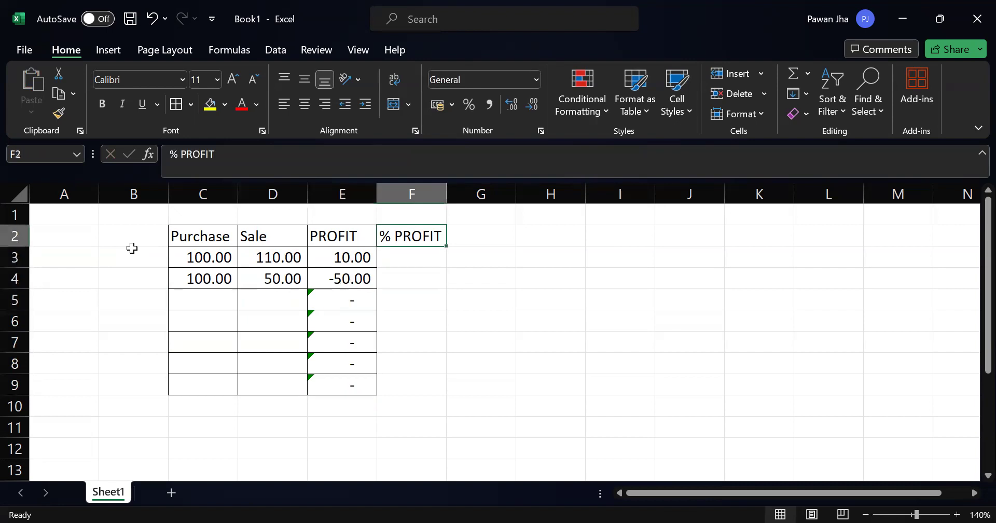
key("F2")
type("/")
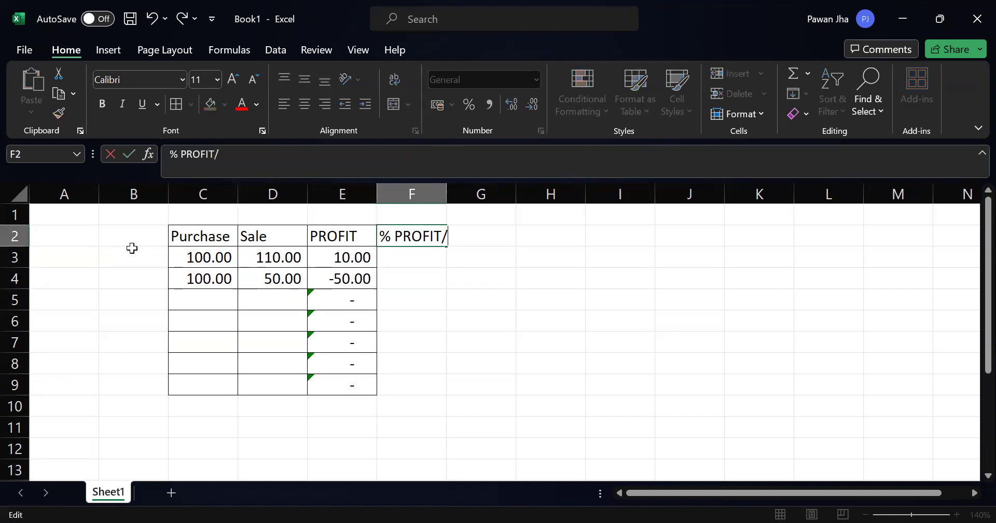
type("LOSS%")
key("Return")
key("Up")
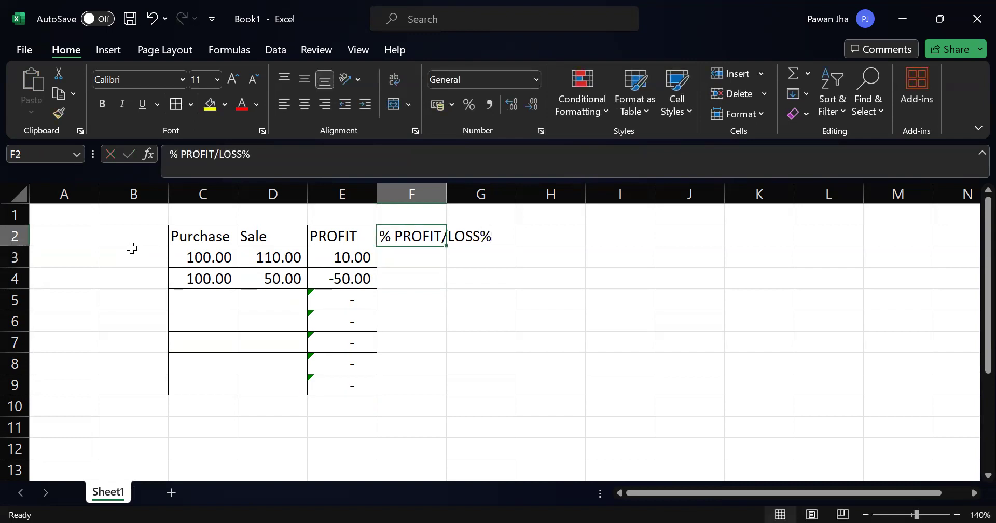
Step: AutoFit the width of column F to its heading
key("alt")
key("h")
key("o")
key("i")
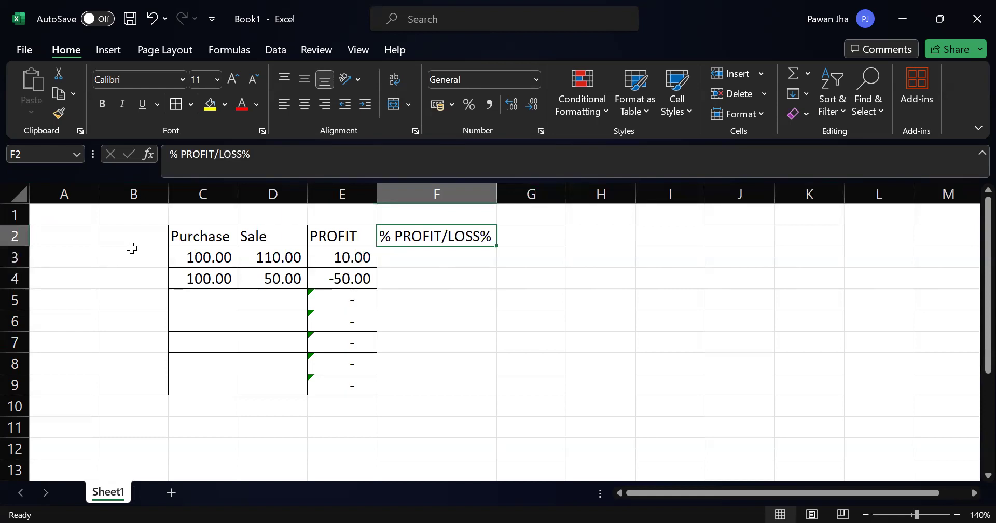
Step: Apply all borders to the percentage column range F2:F9
key("shift+Down")
key("shift+Down")
key("shift+Down")
key("shift+Down")
key("shift+Down")
key("shift+Down")
key("shift+Down")
key("shift+Down")
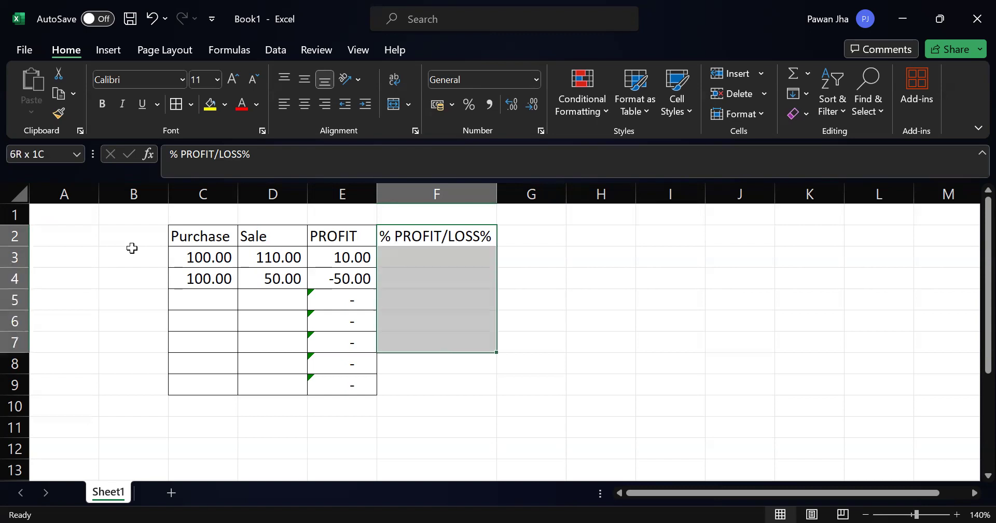
key("shift+Up")
key("alt")
key("h")
key("b")
key("a")
key("Down")
key("Down")
key("Down")
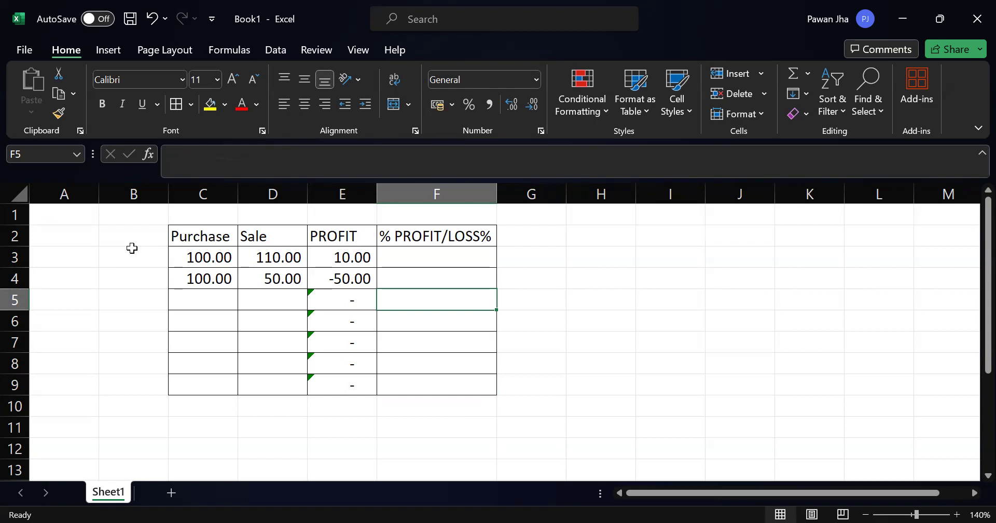
left_click(439, 254)
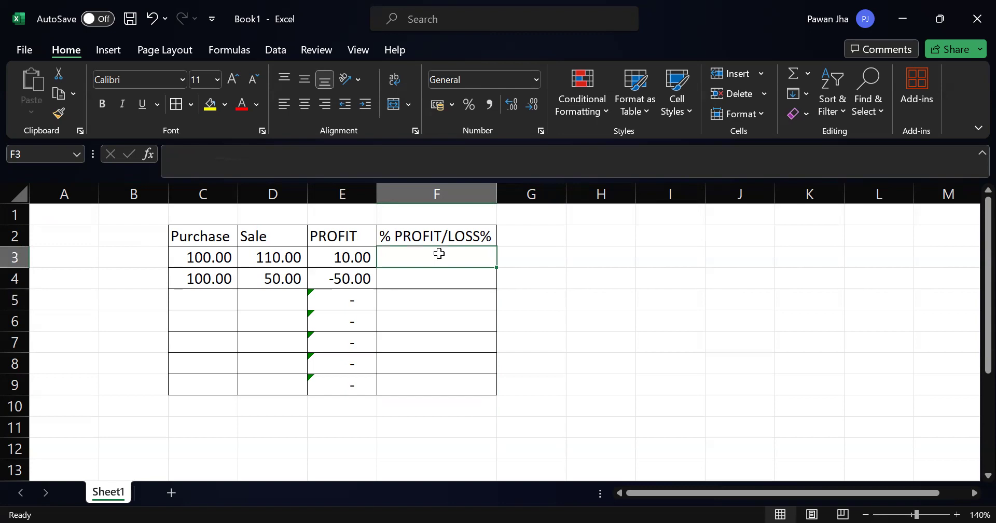
left_click(406, 279)
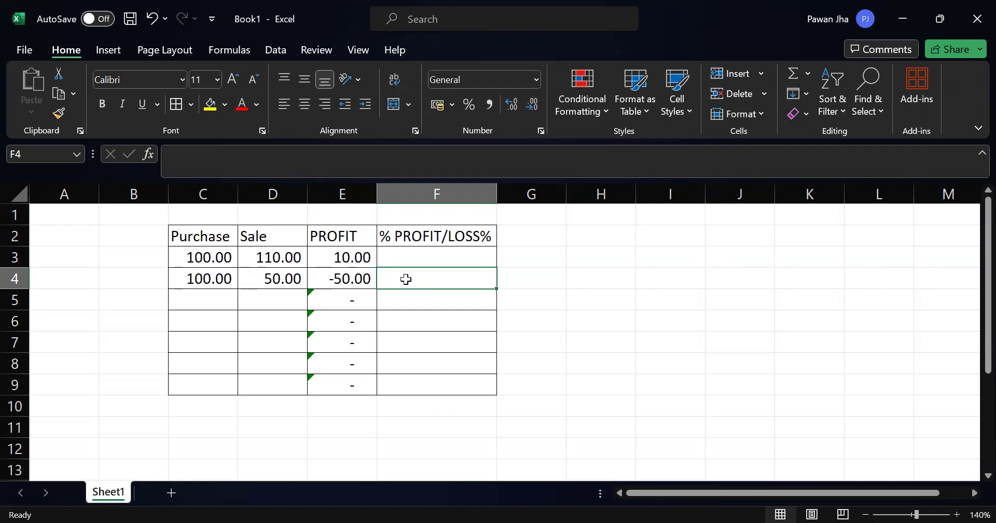
Step: Add a purchase amount of 100 in C5 and a sale amount of 200 in D5
key("Left")
key("Left")
key("Left")
key("Right")
key("Left")
key("Down")
type("100")
key("Return")
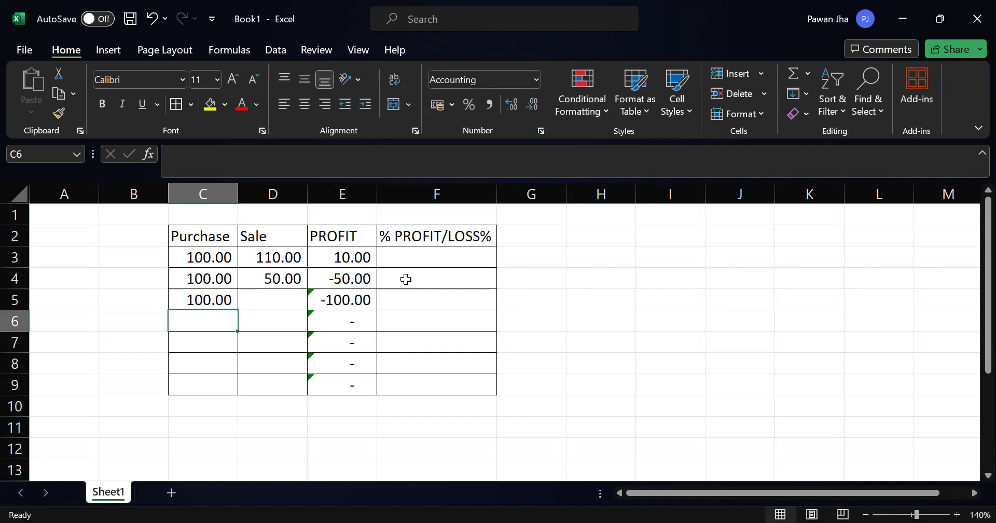
key("Right")
key("Up")
type("200")
key("Return")
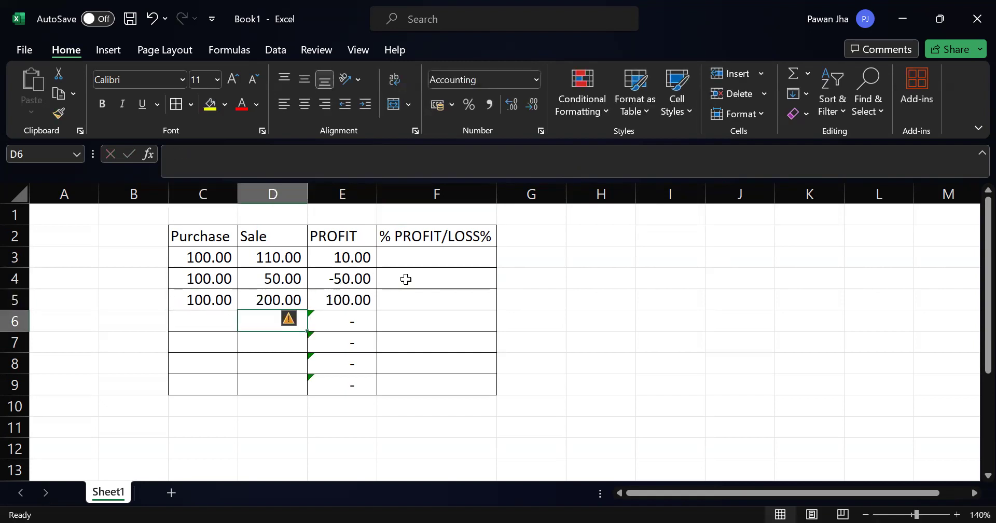
key("Right")
key("Up")
key("Right")
key("Left")
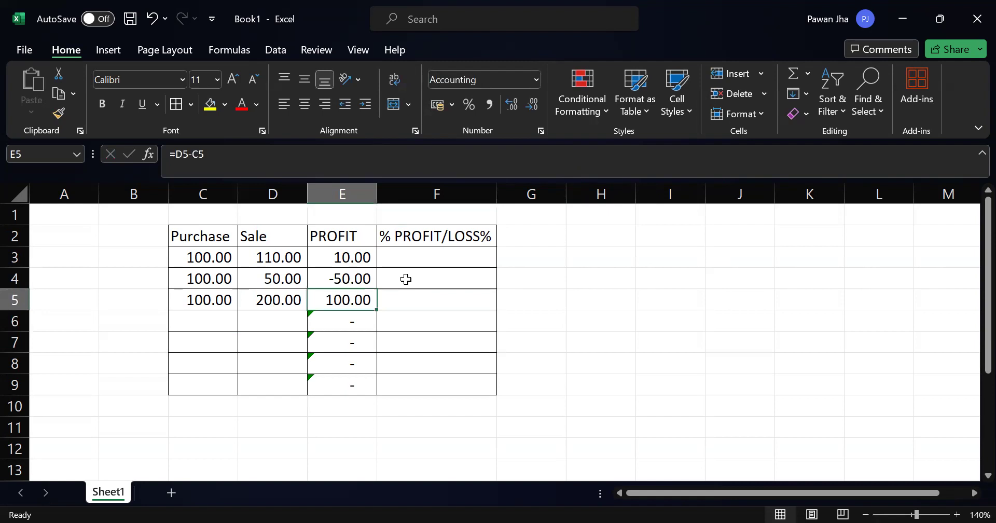
key("Left")
key("Right")
key("Right")
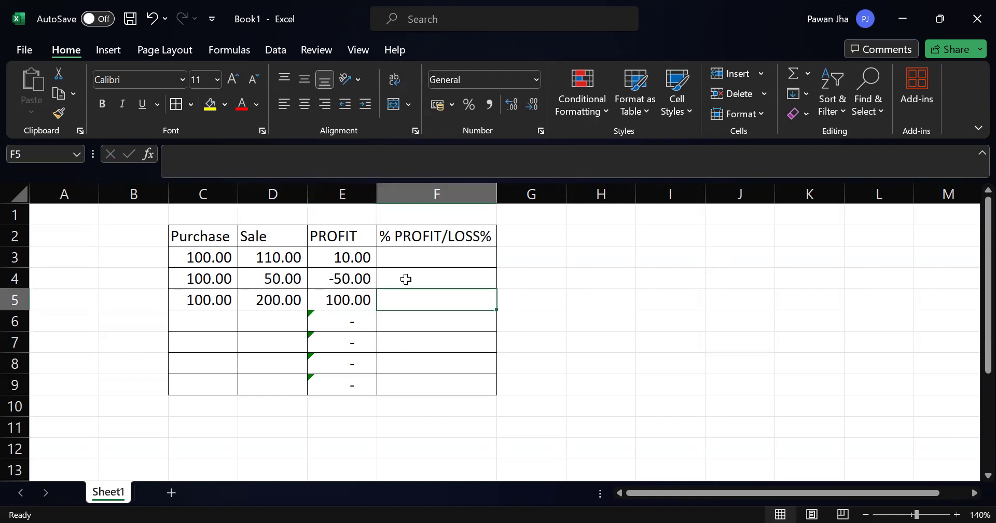
Step: Enter a purchase amount of 100 in C6
key("Left")
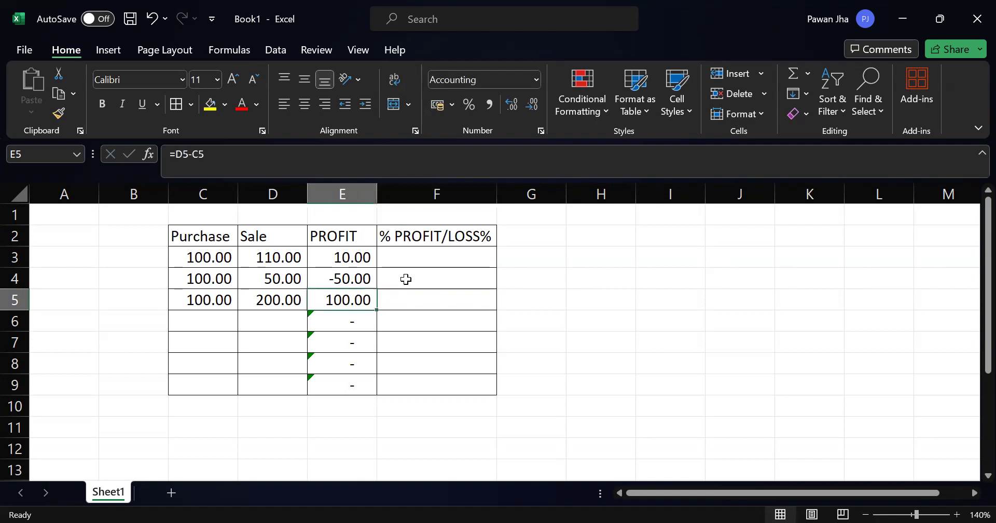
key("Left")
key("Left")
key("Down")
type("1000")
key("Return")
key("Up")
type("100")
key("Return")
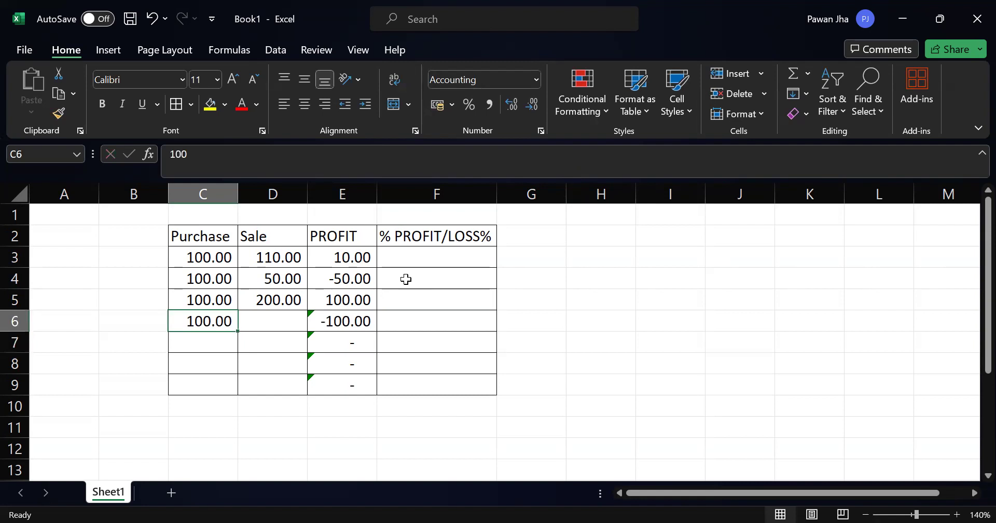
Step: Enter a sale amount of 100 in D6
key("Up")
key("Right")
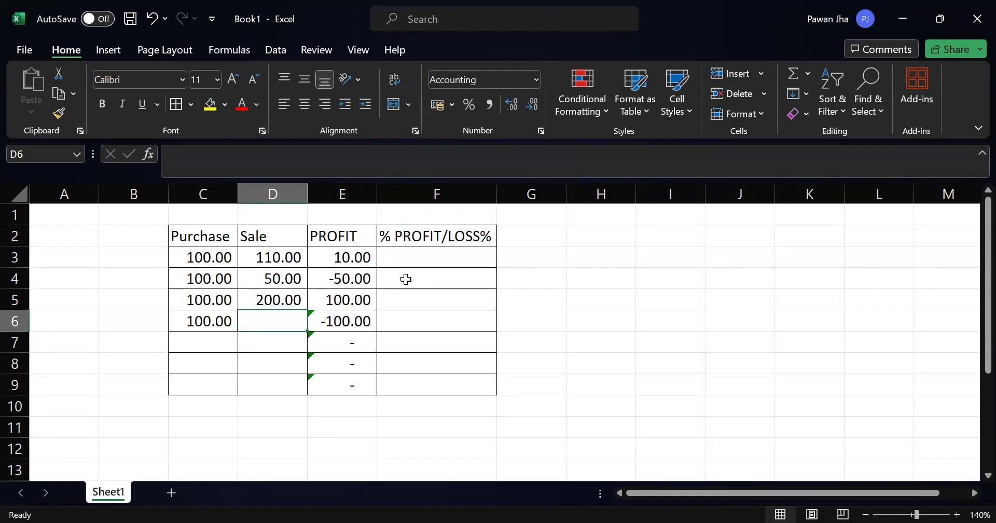
type("50")
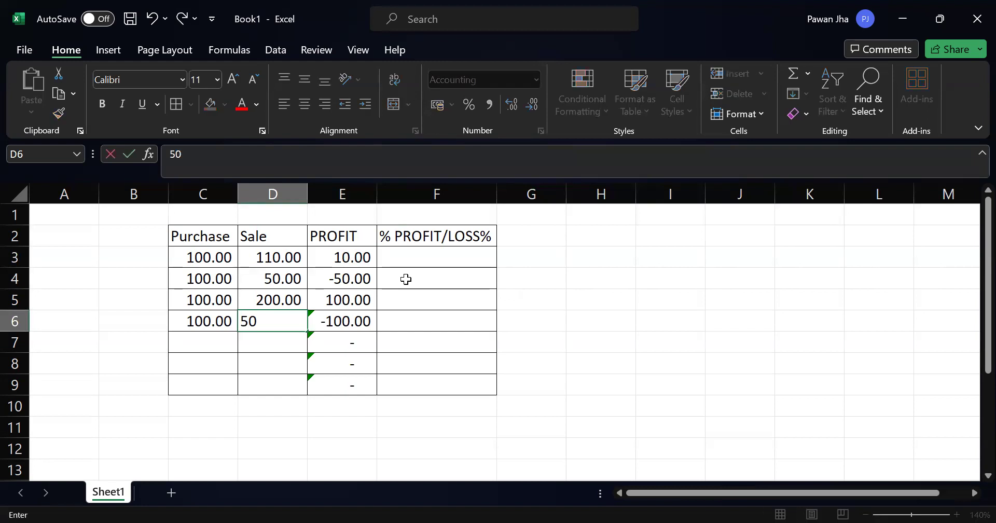
key("Escape")
type("100")
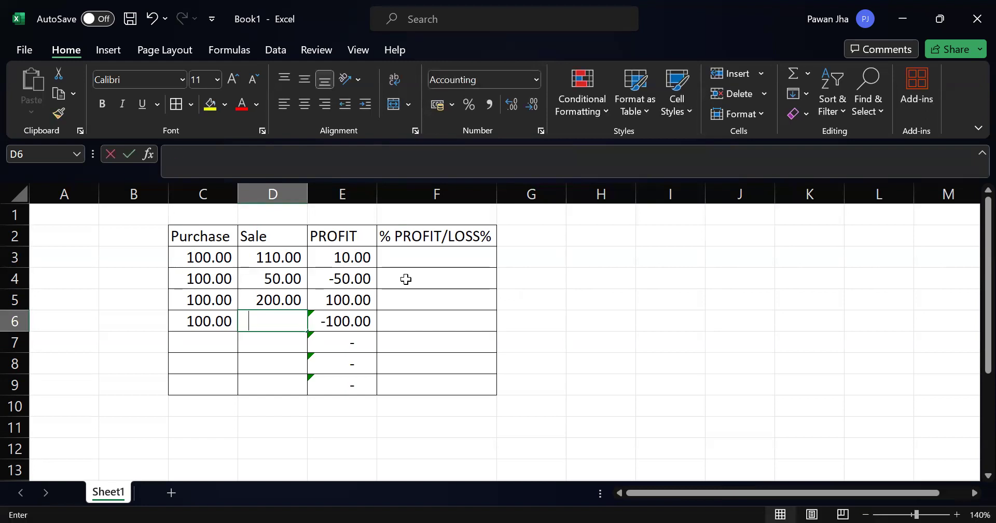
key("Return")
key("Up")
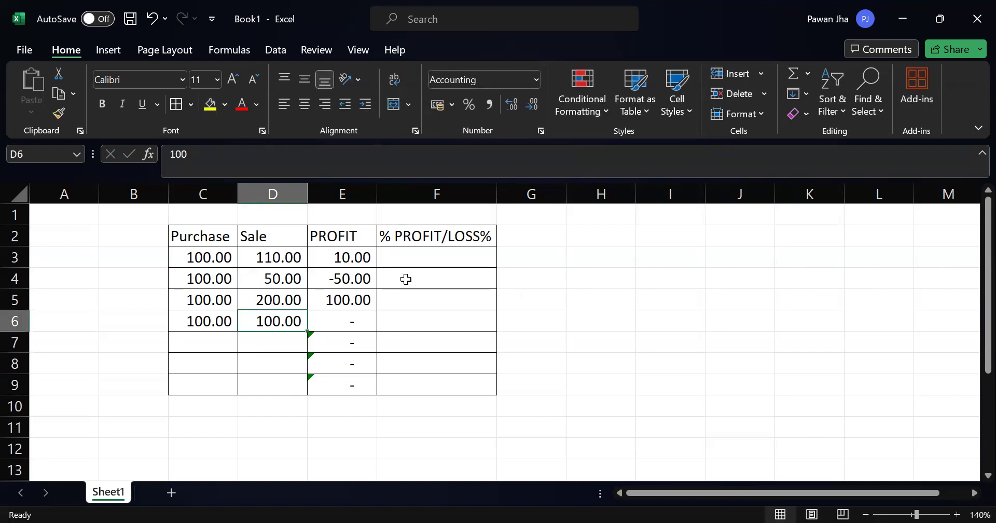
Step: Fill row 7 with a purchase amount of 100 in C7 and a sale amount of 0 in D7
key("Left")
key("Right")
key("Right")
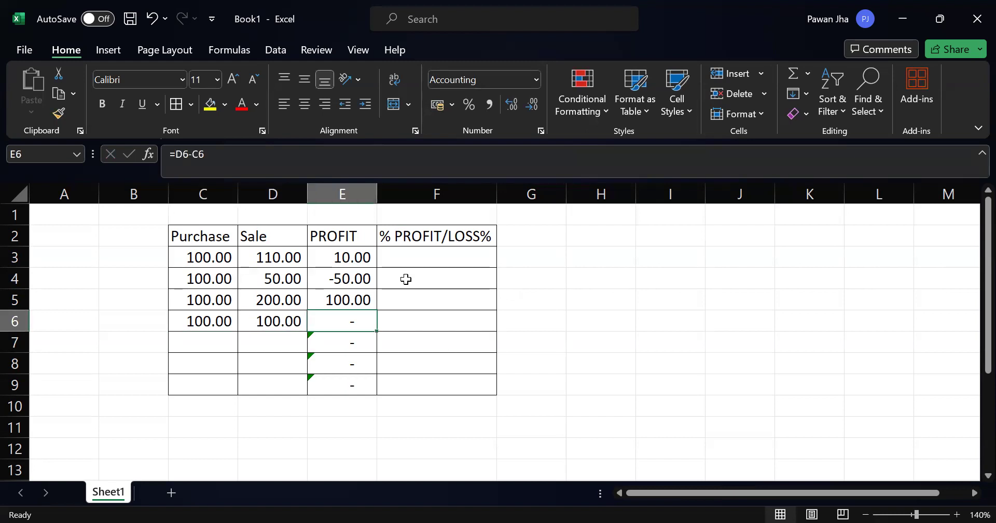
key("Left")
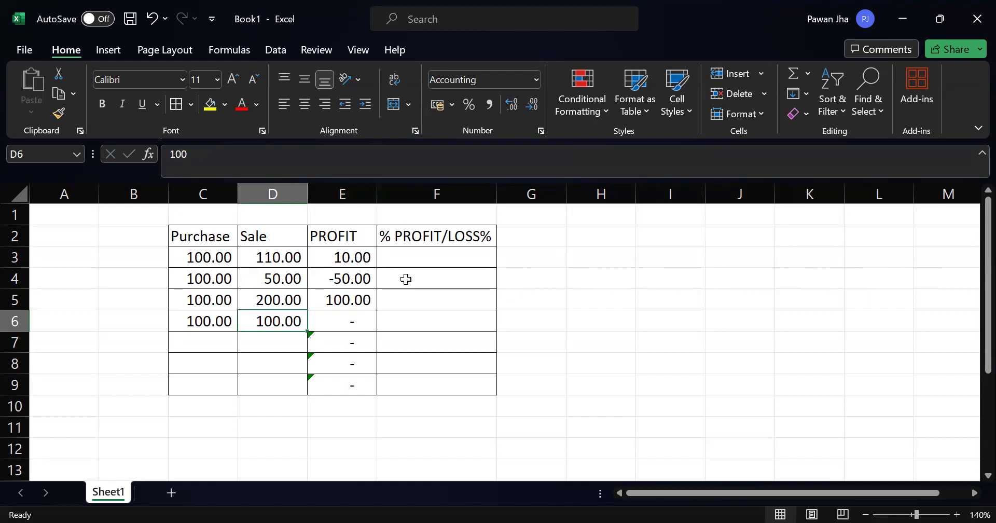
key("Left")
key("Down")
type("1000")
key("BackSpace")
key("Right")
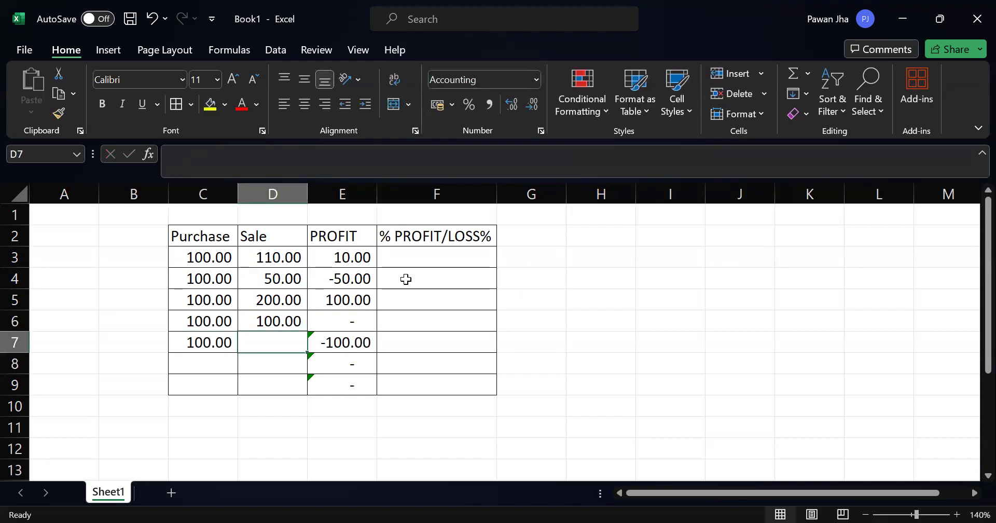
type("0")
key("Down")
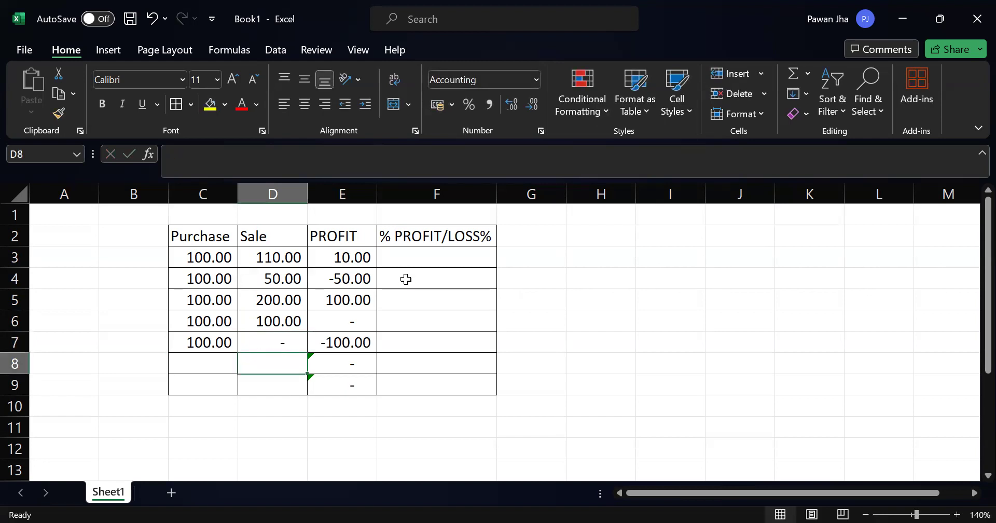
Step: Enter 10% in F3 as the profit percentage for the first example row
key("Down")
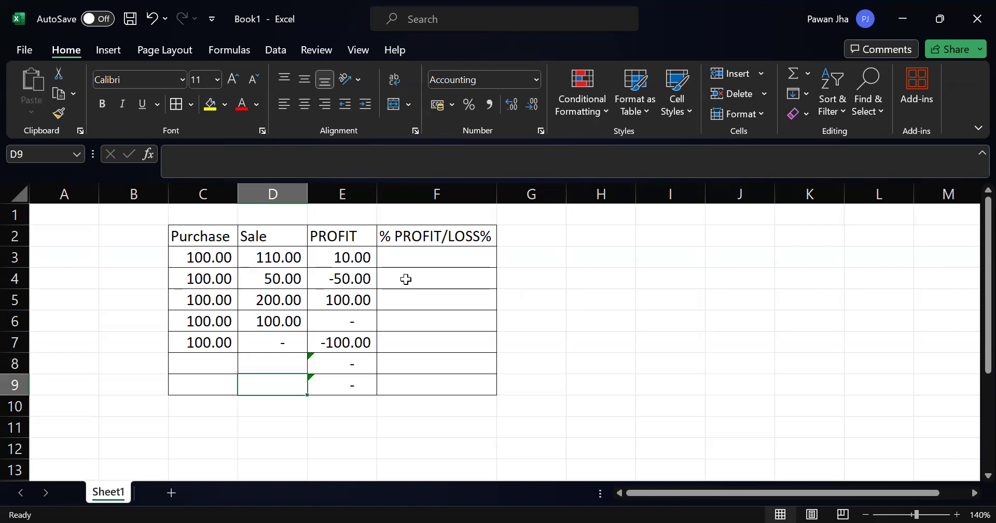
key("Right")
key("Up")
key("Up")
key("Right")
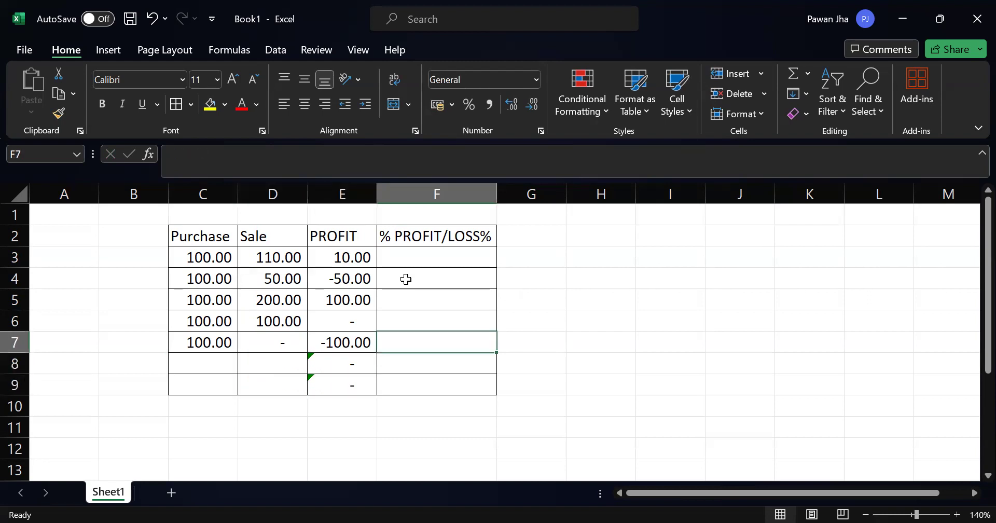
key("Up")
key("Up")
key("Up")
key("Up")
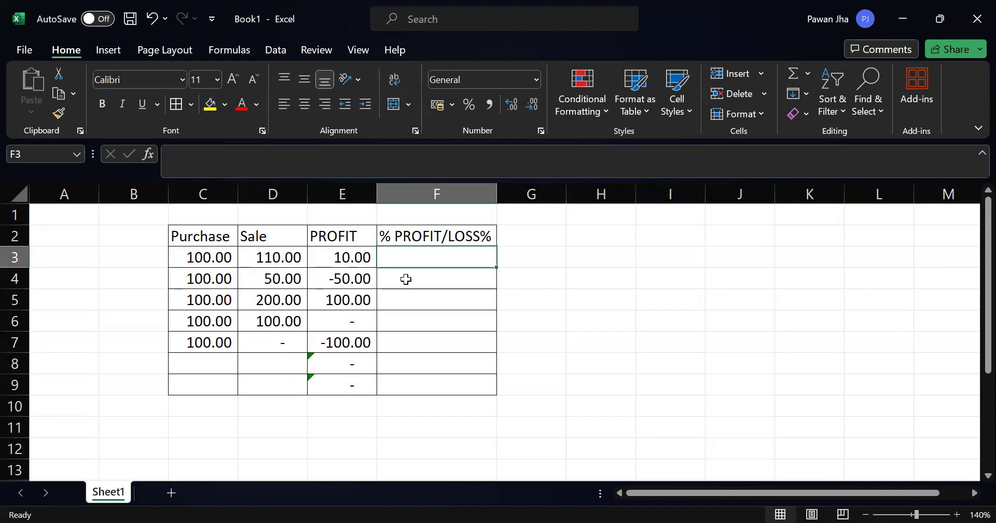
type("10")
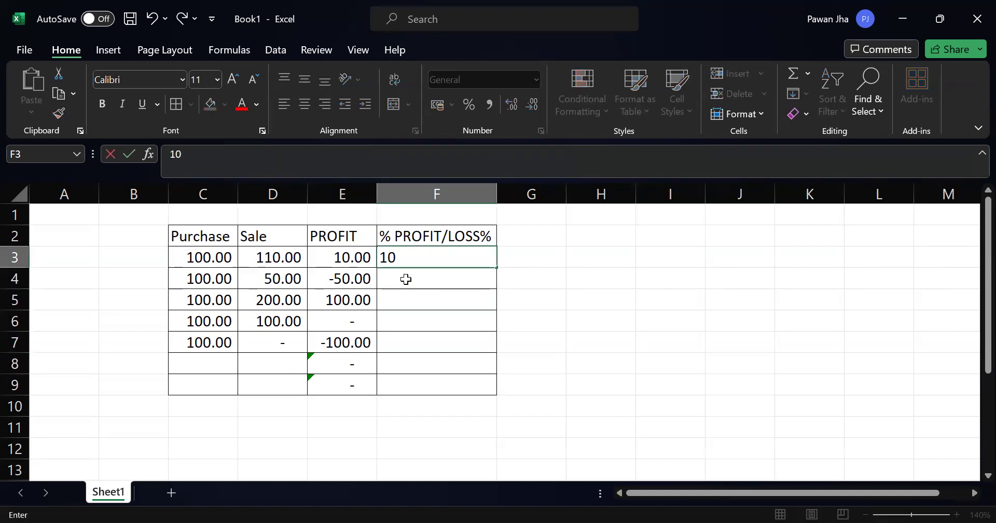
type("%")
key("Return")
key("Up")
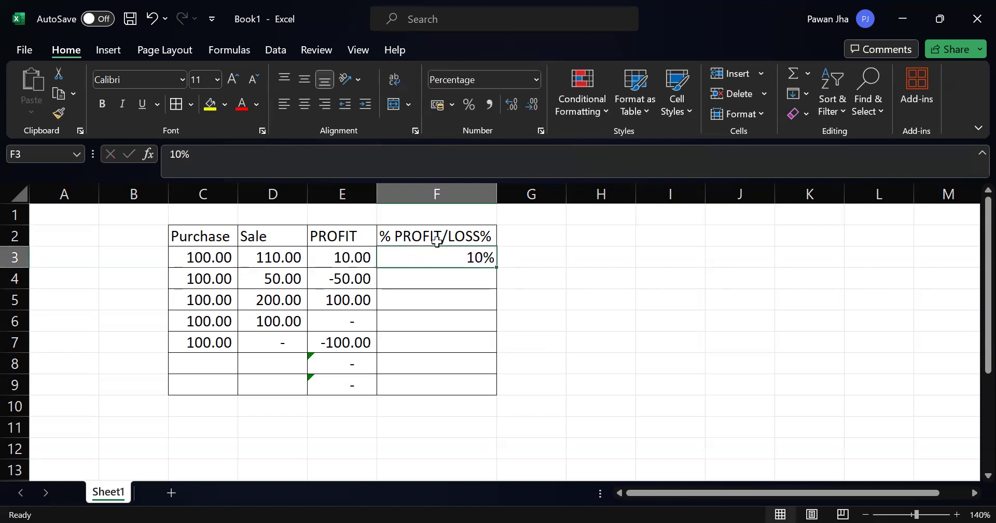
Step: Enter 50% in F4 as the percentage for the second example row
left_click(203, 275)
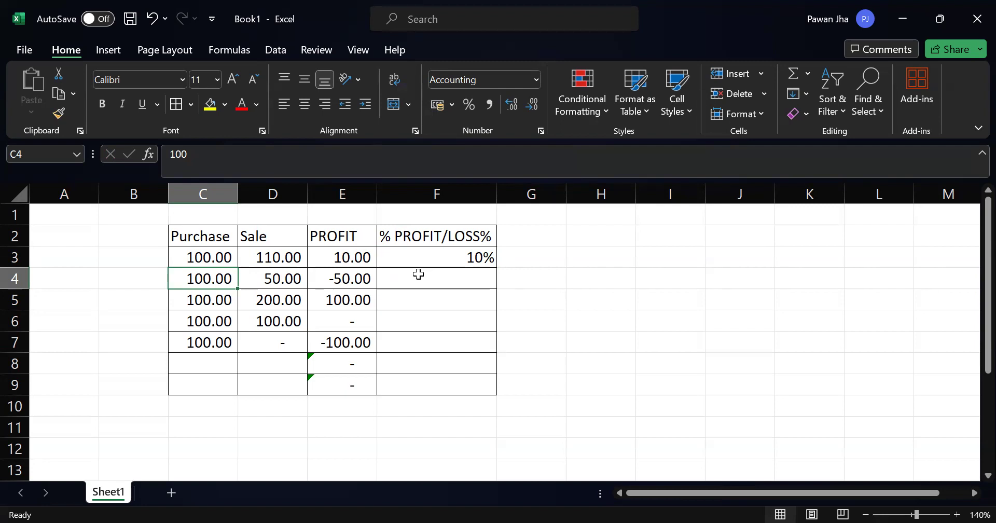
key("Right")
key("Right")
key("Right")
type("50%")
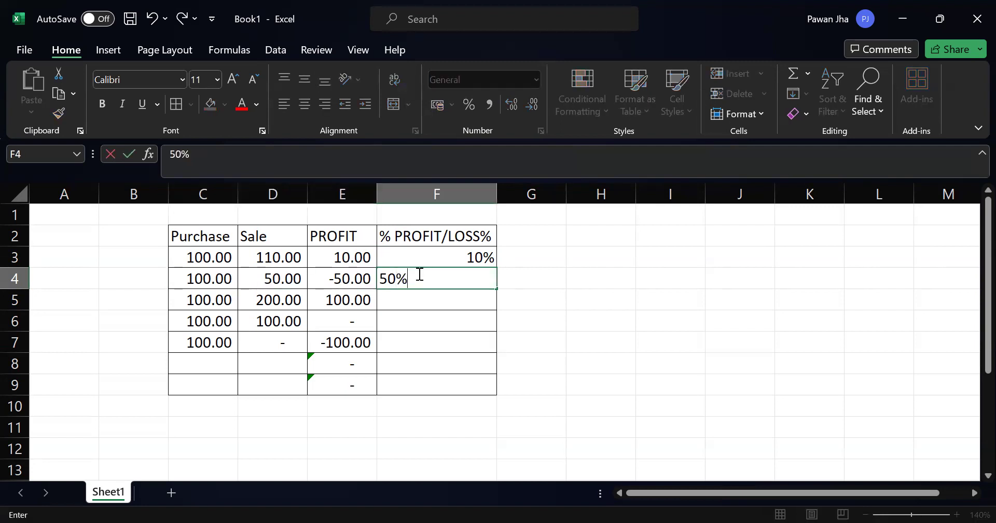
key("Return")
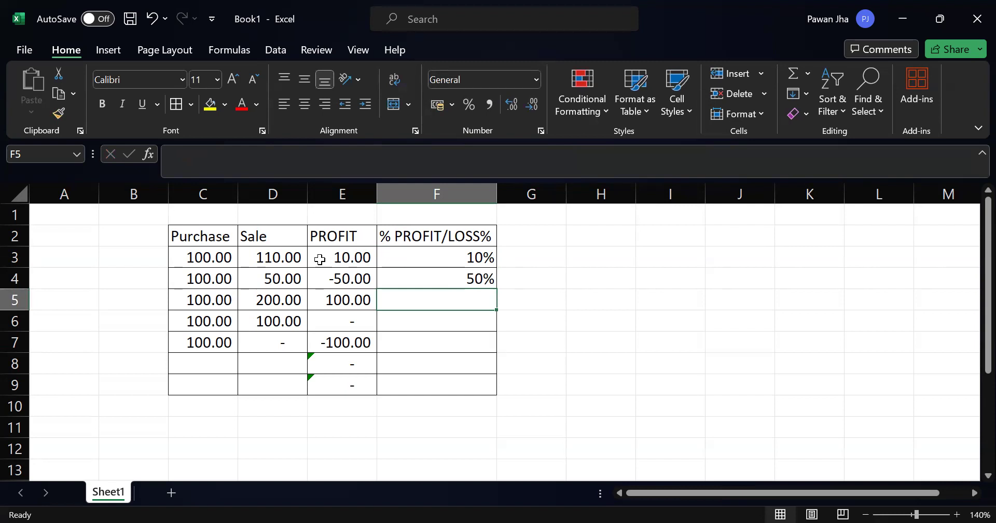
Step: Enter 100% in F5 and 0% in F6 of the percentage column
type("100%")
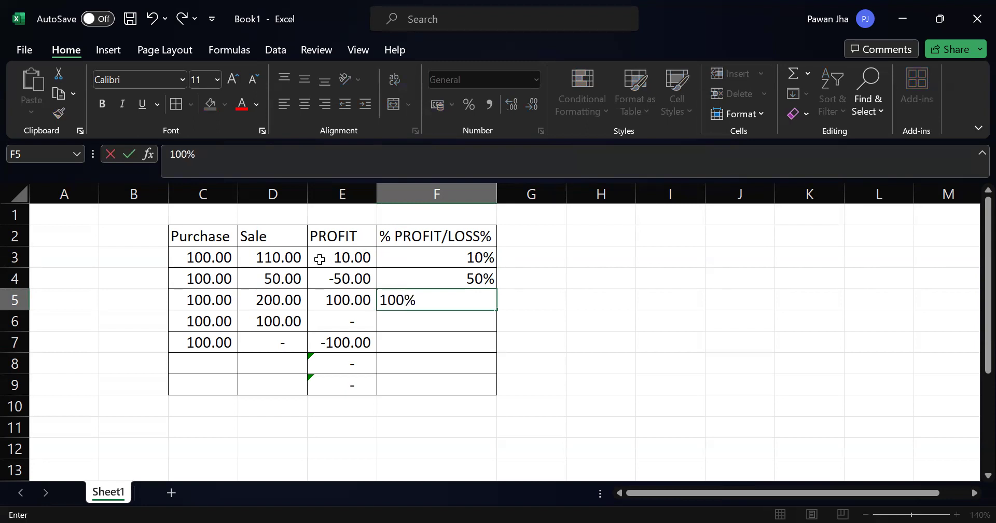
key("Return")
key("Down")
key("Up")
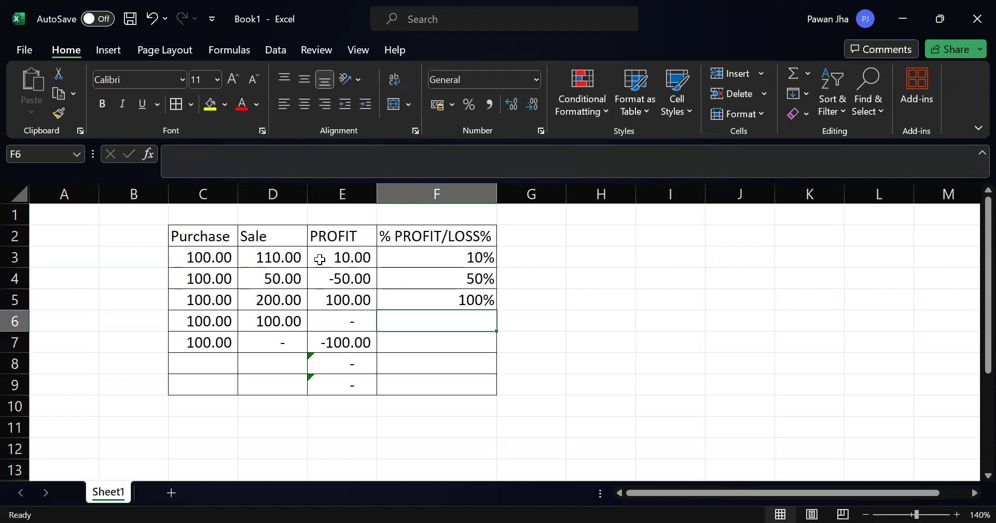
type("0%")
key("Return")
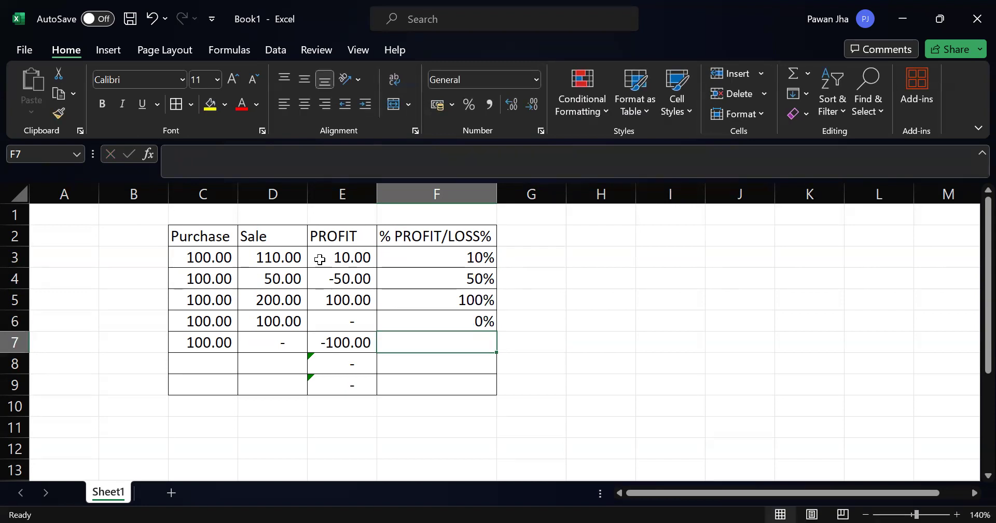
Step: Enter 100% in F7 as the percentage for the example row with zero sale
key("Left")
key("Left")
key("Left")
key("Right")
key("Right")
key("Right")
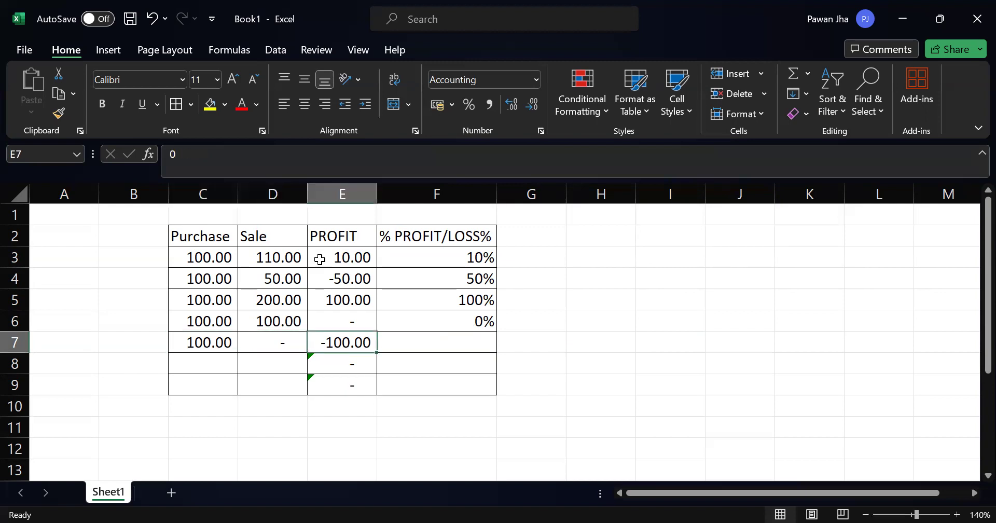
key("Left")
key("Left")
key("Left")
key("Right")
key("Right")
key("Right")
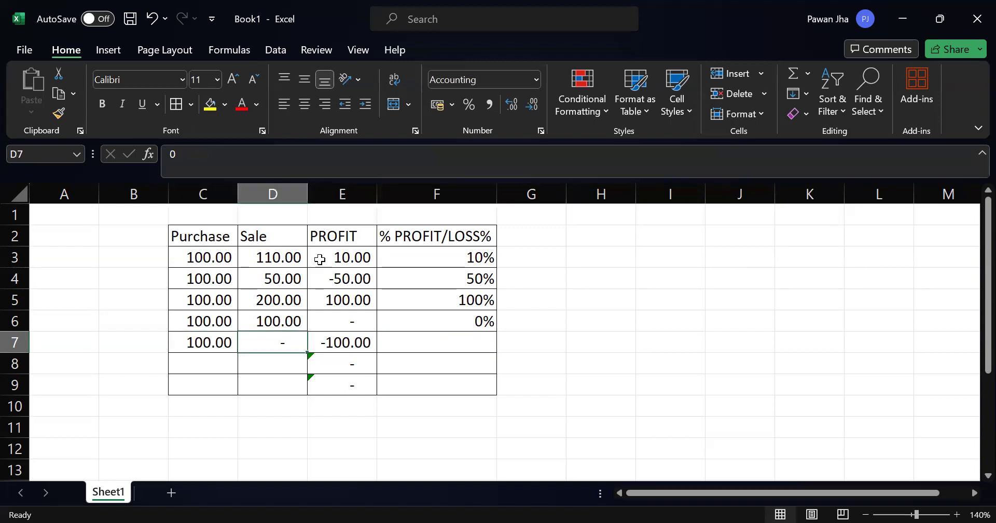
type("10")
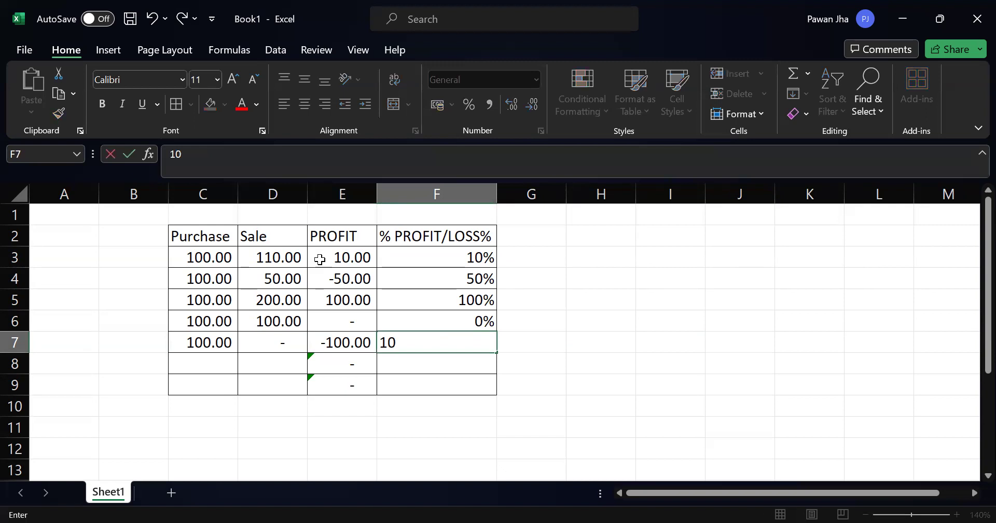
type("0%")
key("Return")
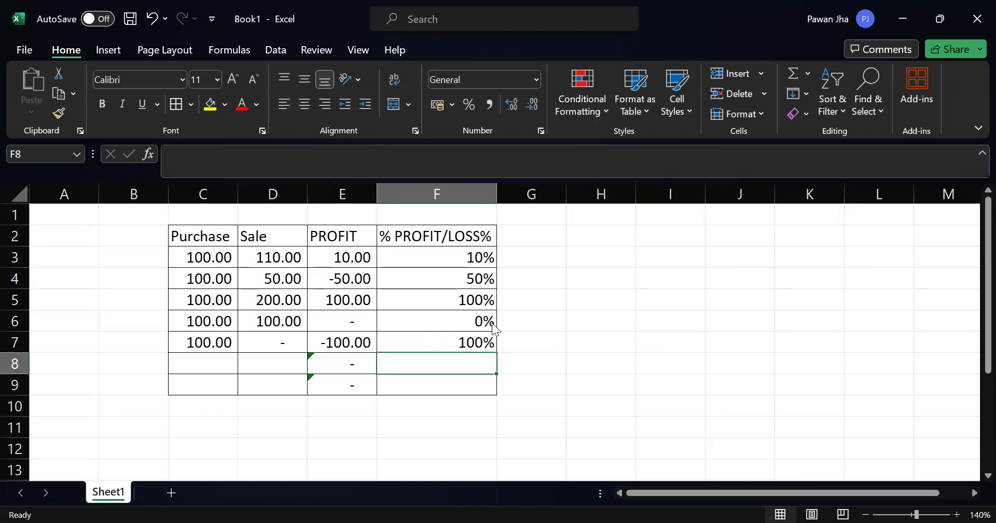
Step: Review the purchase and percentage cells in row 3 and the profit formula in E3
key("alt+Tab")
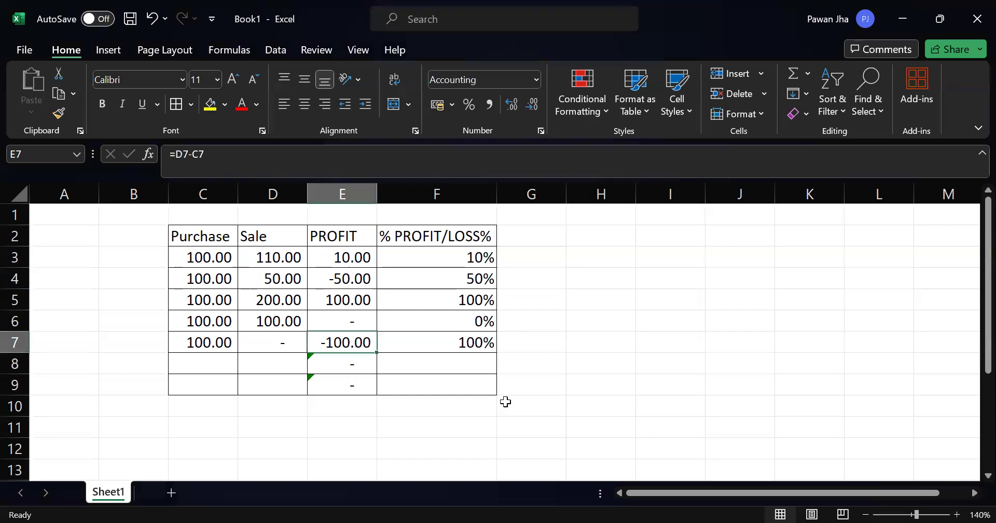
key("Up")
key("Up")
key("Up")
key("Up")
key("Left")
key("Left")
key("Up")
key("Down")
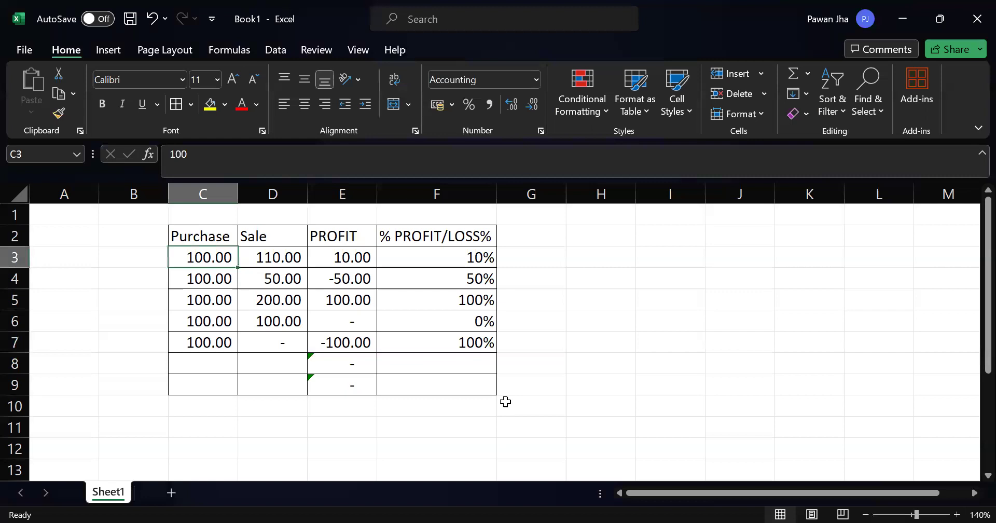
key("Right")
key("Right")
key("Right")
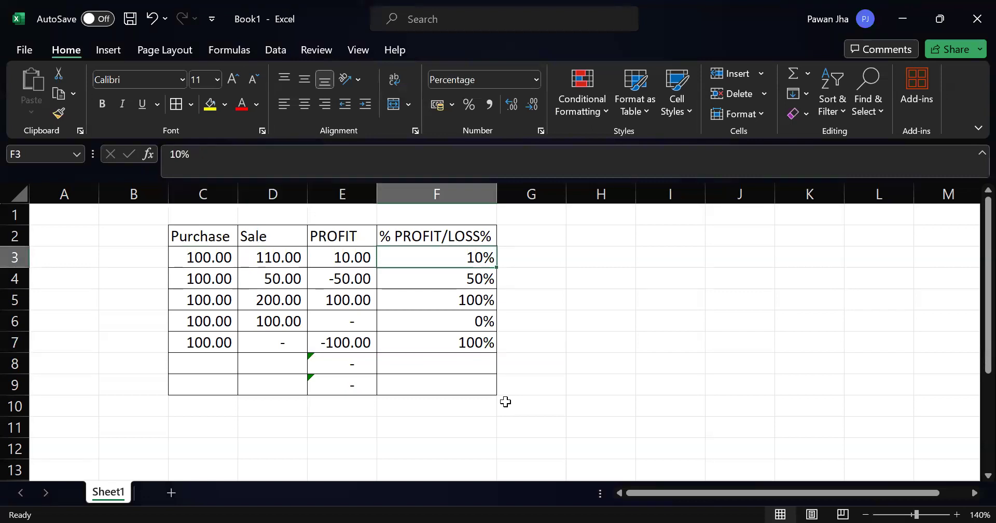
key("Right")
key("Left")
key("alt+Tab")
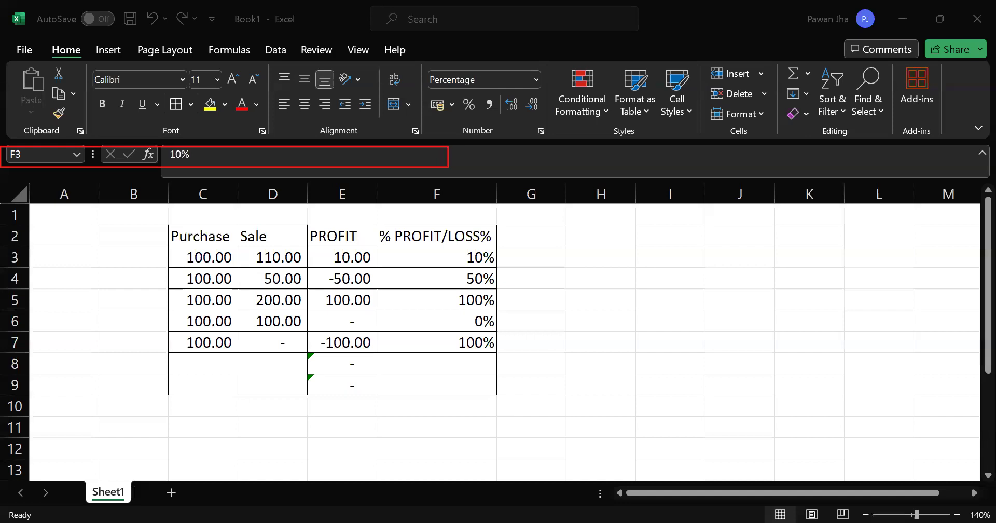
left_click(338, 259)
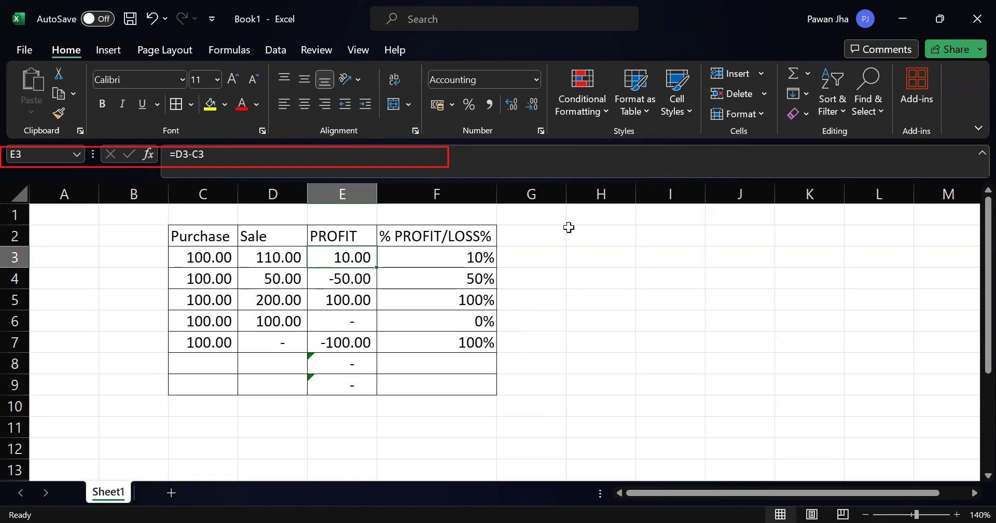
Step: Add the column heading AS PER TALLY in G2, beside the profit/loss percentage heading
left_click(550, 238)
type("AS PER TALLY")
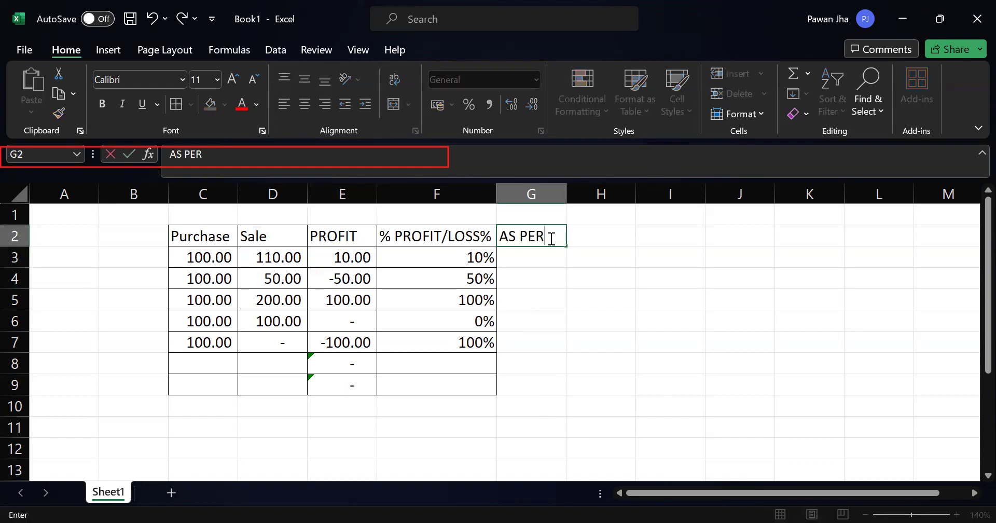
key("BackSpace")
key("BackSpace")
key("BackSpace")
key("BackSpace")
key("BackSpace")
key("BackSpace")
type("TALLY")
key("Tab")
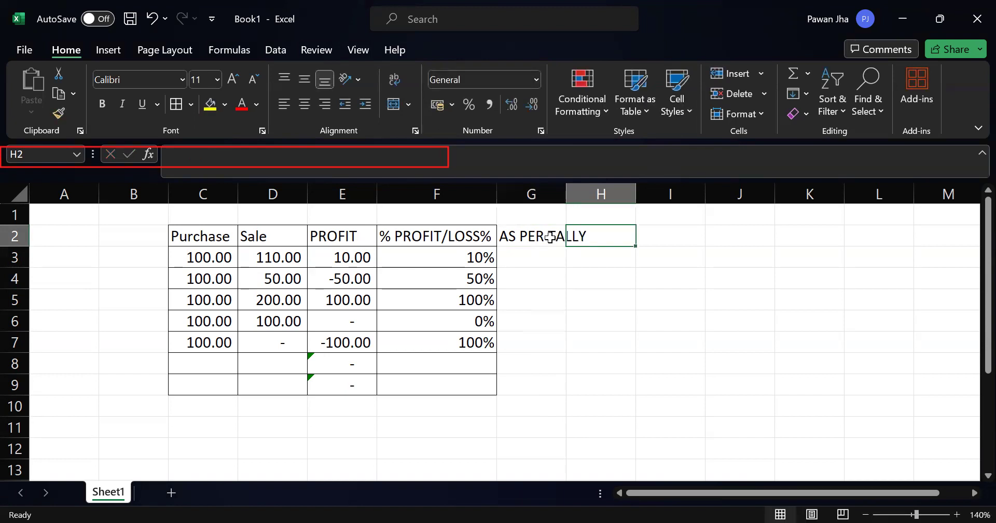
Step: Fit the width of column G to the AS PER TALLY heading
left_click(550, 237)
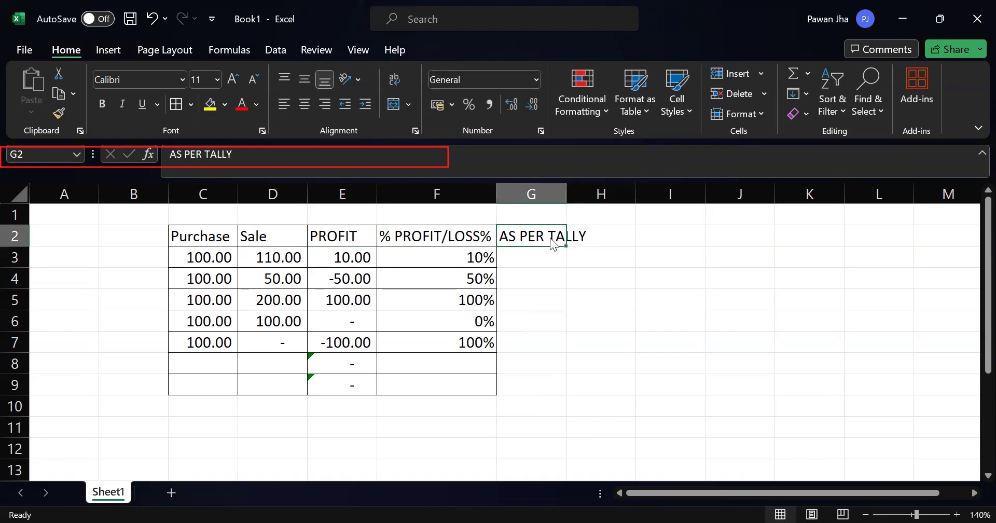
key("alt+h")
key("o")
key("i")
Step: Enter 9.09% in G3 as the Tally percentage for the first example row
key("Down")
key("Right")
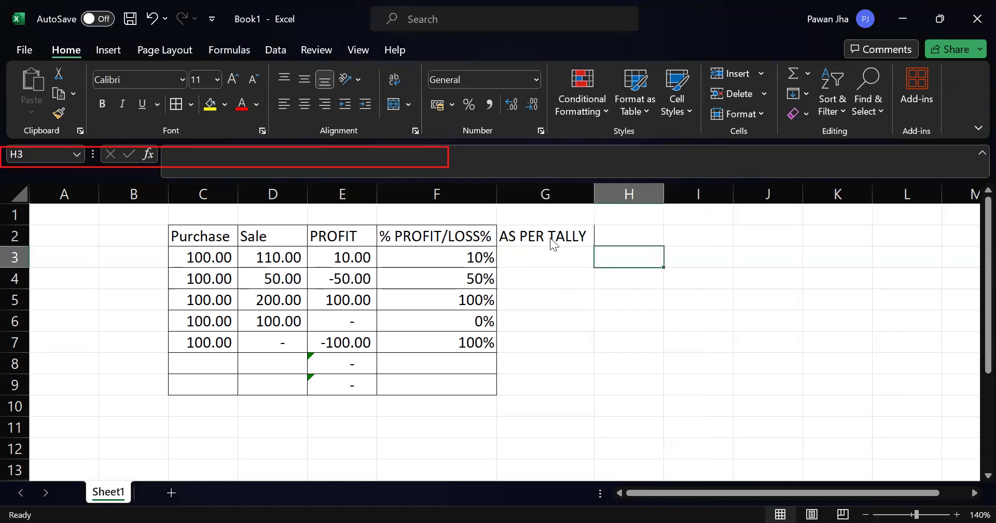
key("Left")
type("9.09")
key("Return")
key("Up")
key("F2")
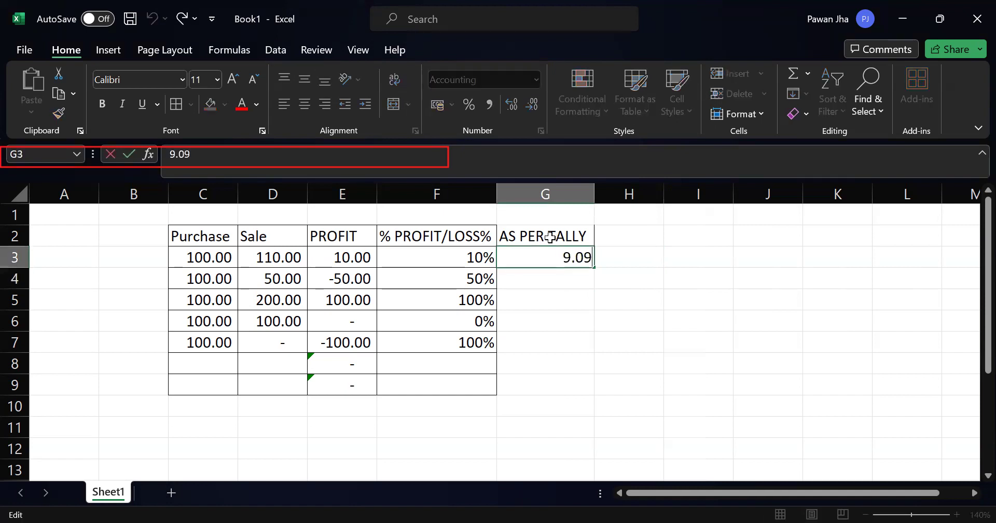
type("%")
key("Return")
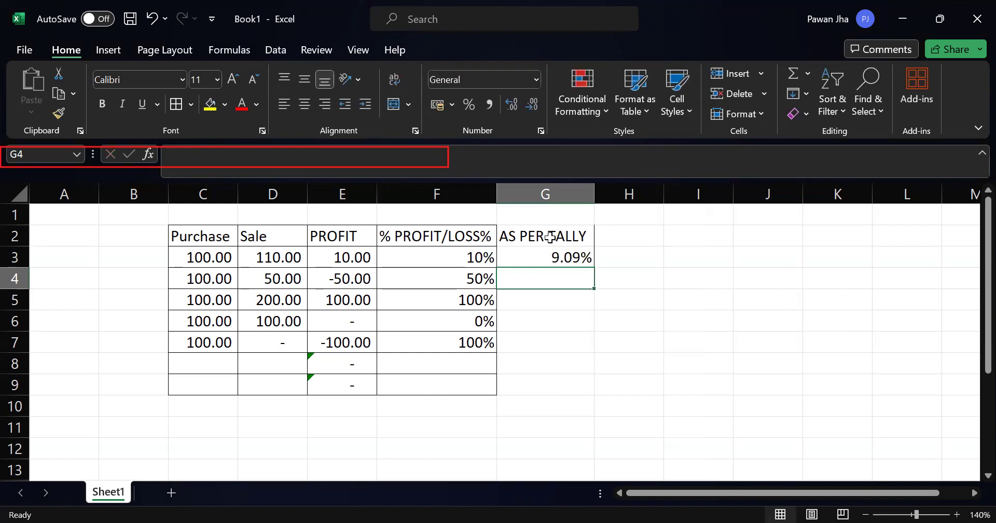
Step: Enter 100% in G4 as the Tally percentage for the second example row
key("alt+Tab")
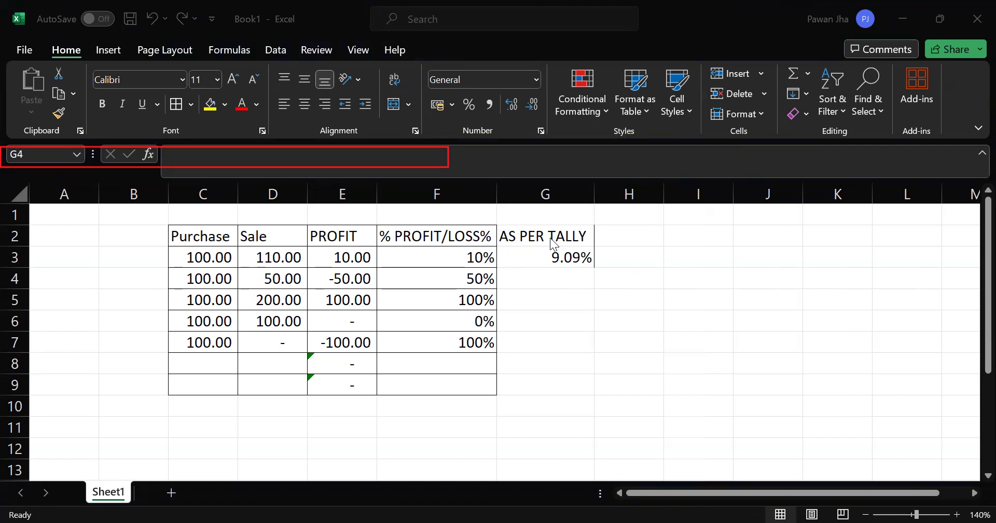
key("alt+Tab")
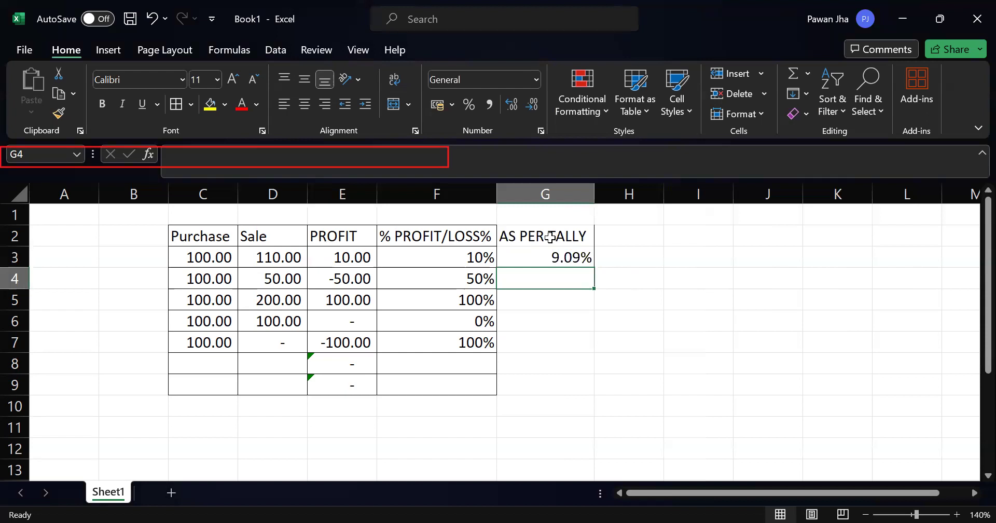
key("alt+Tab")
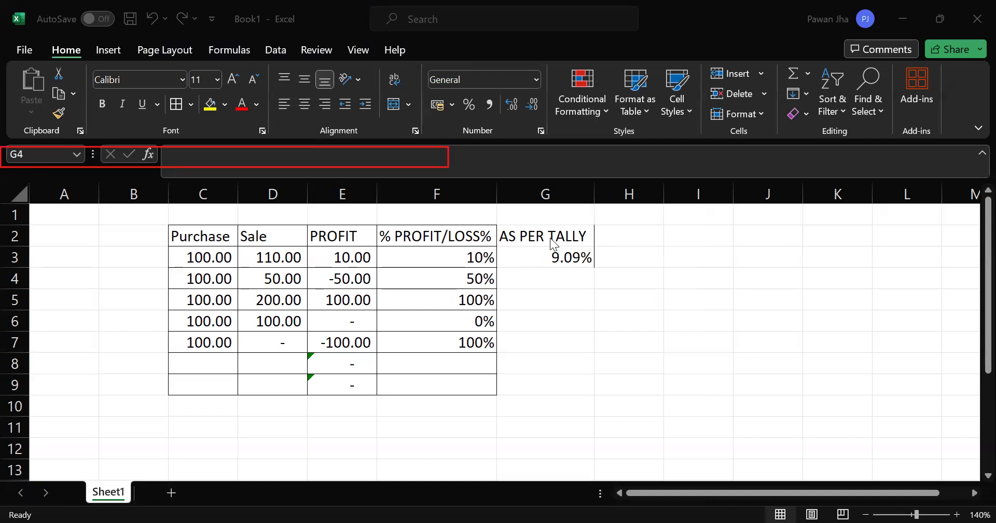
type("100%")
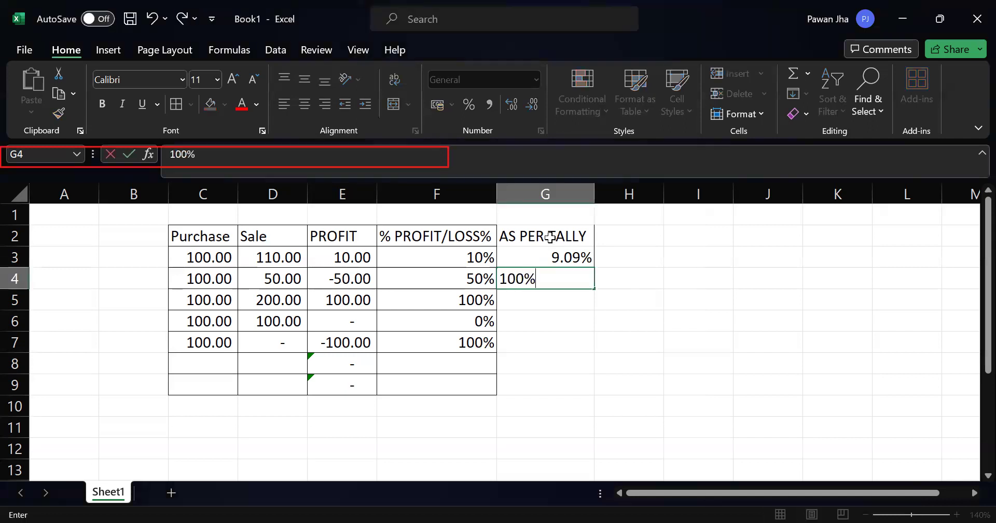
key("Return")
Step: Enter 50% in G5 as the Tally percentage for the row with a sale of 200
key("Up")
key("Left")
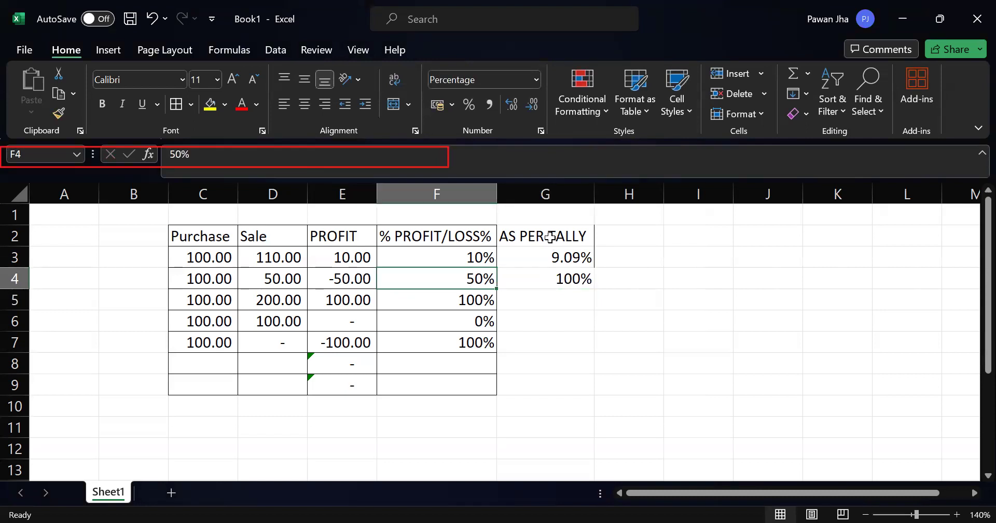
key("Down")
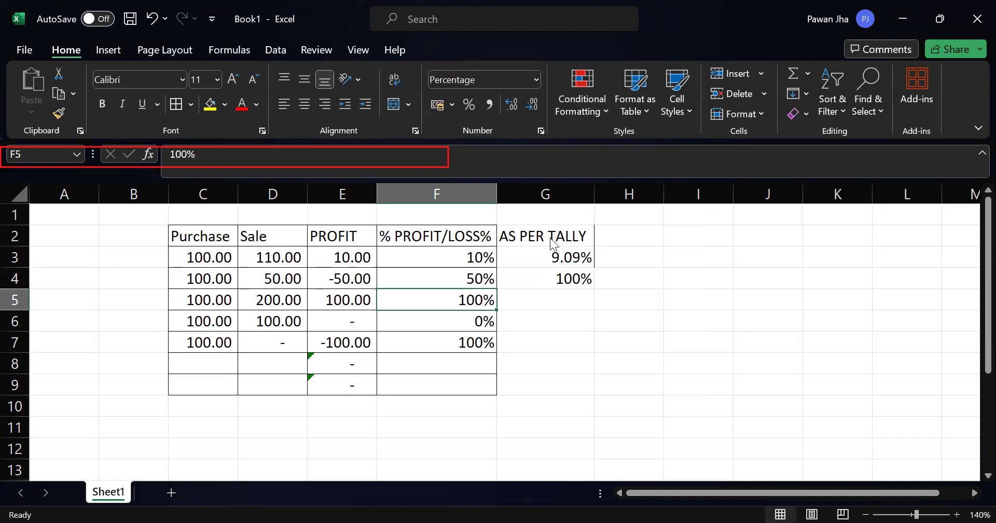
key("alt+Tab")
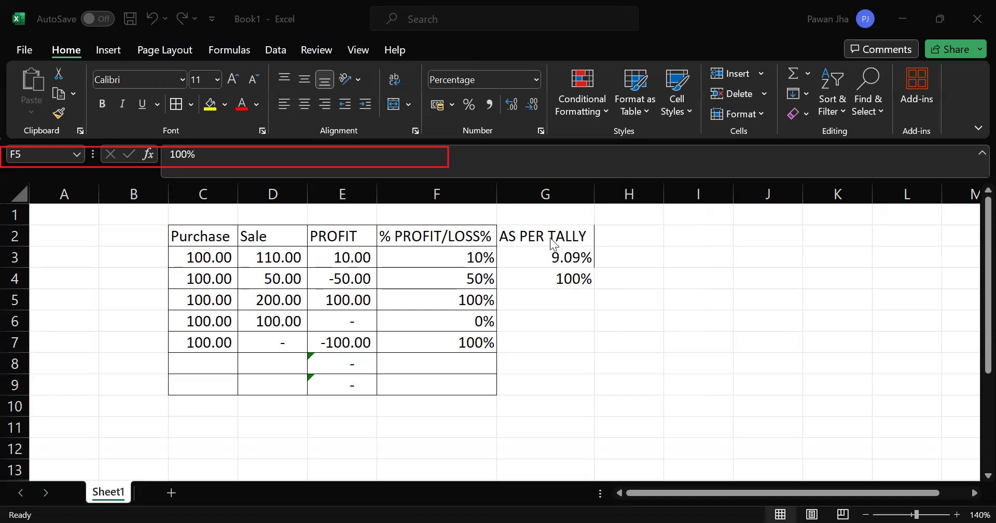
key("Right")
type("50%")
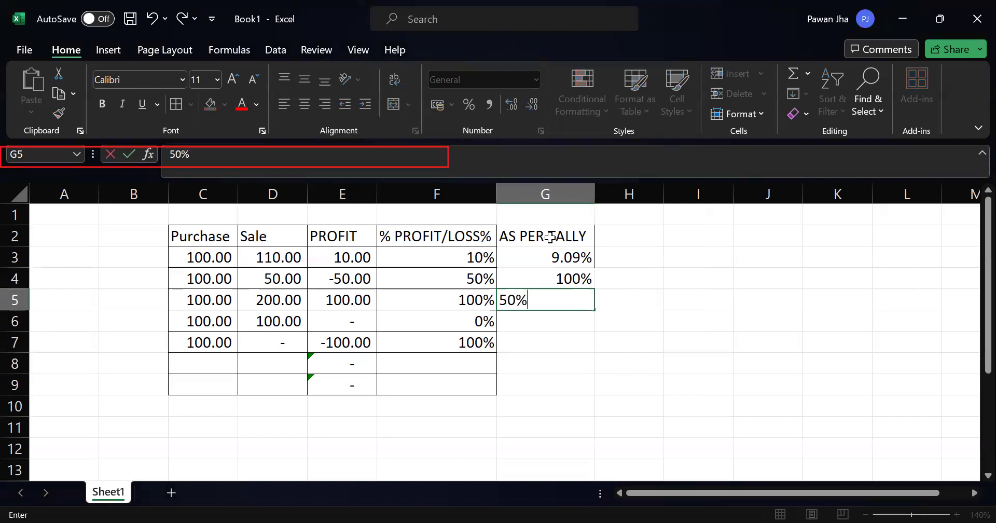
key("Return")
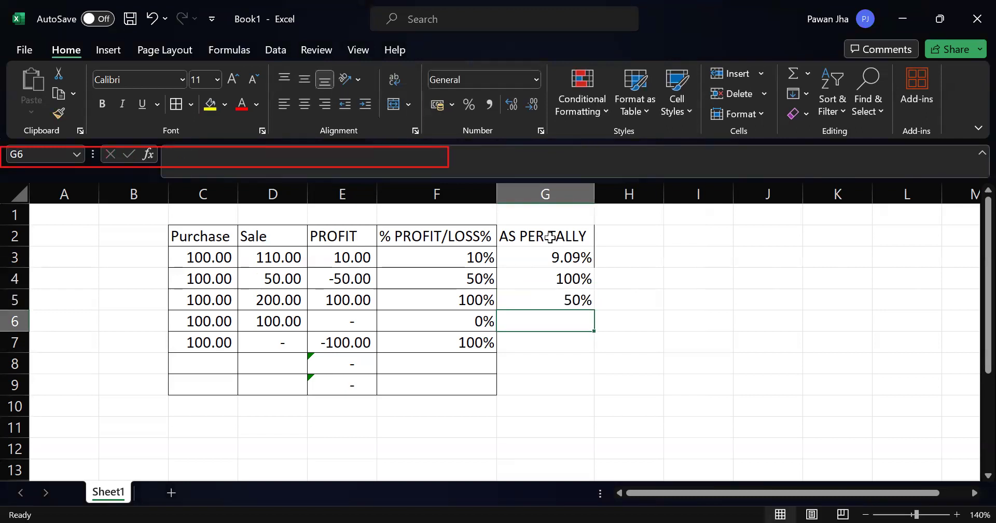
Step: Enter 0% in G6 and 9900% in G7 of the AS PER TALLY column
key("alt+Tab")
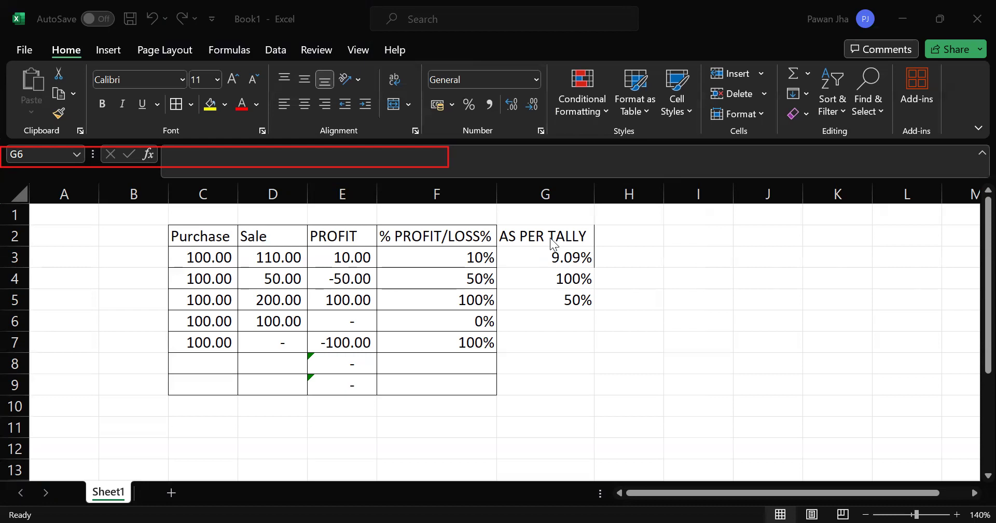
type("0%")
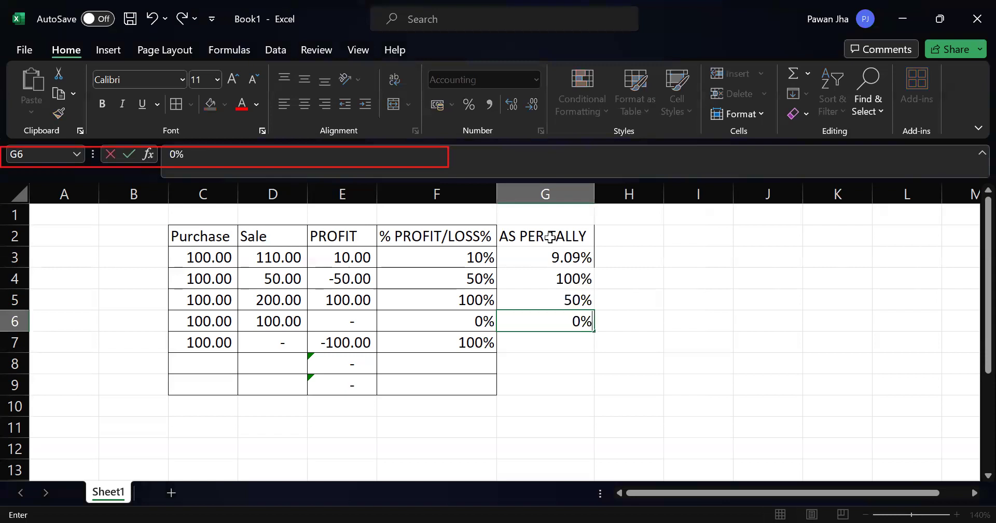
key("Return")
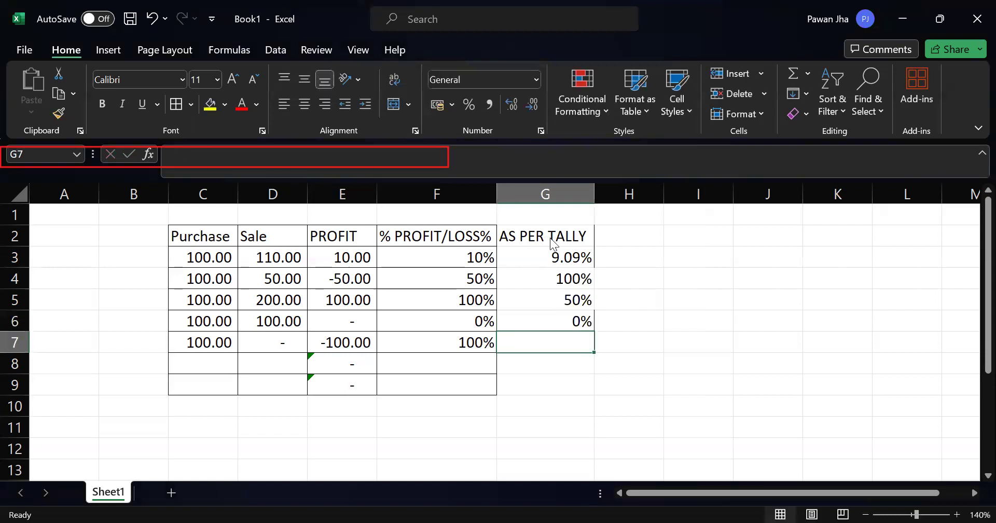
key("alt+Tab")
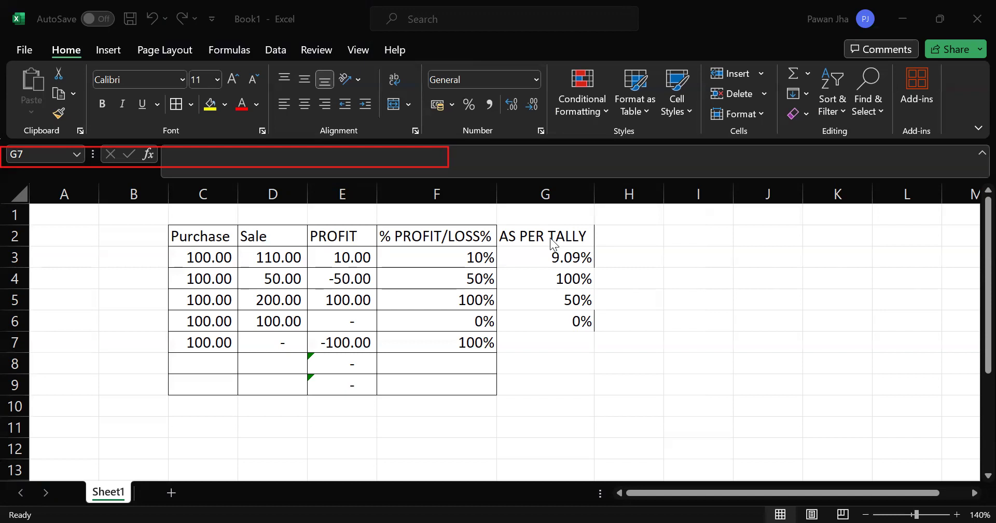
type("9900")
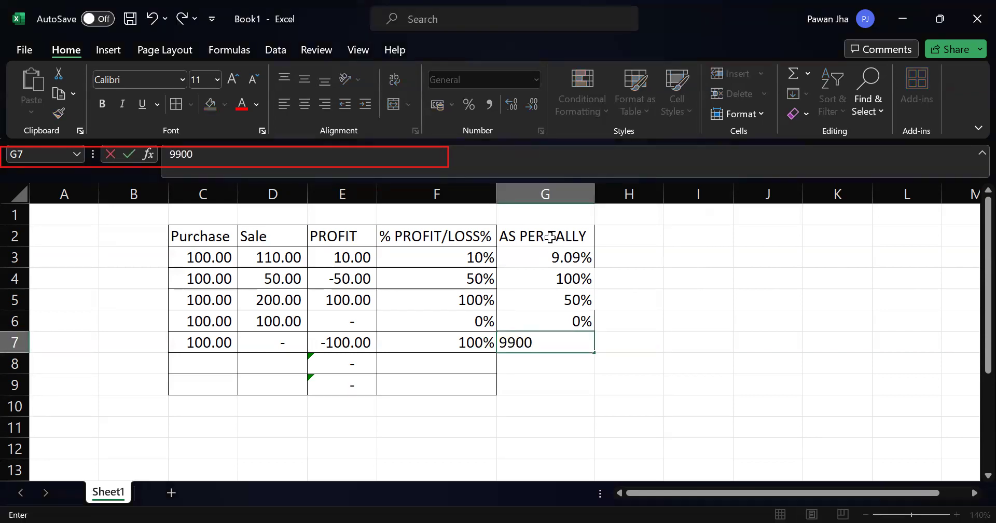
type("%")
key("Return")
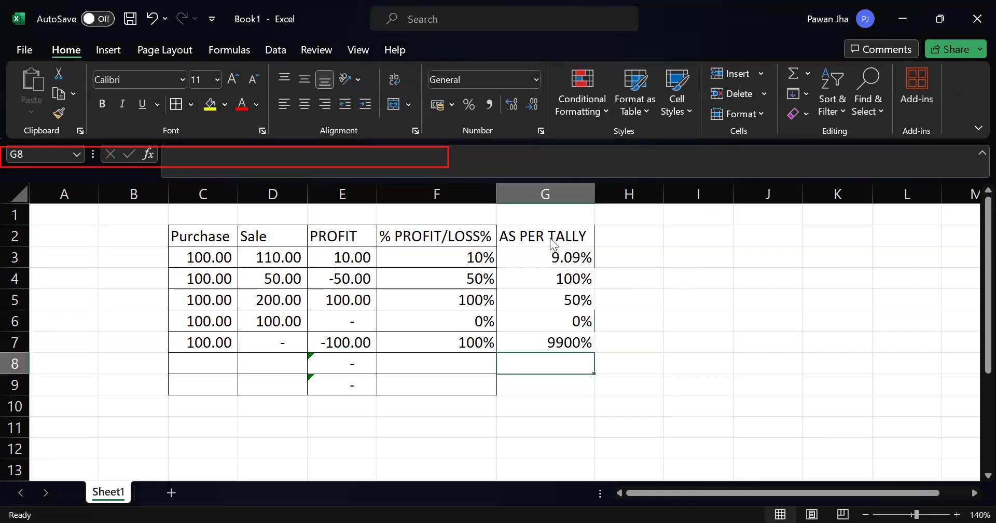
Step: Apply cell borders to the AS PER TALLY column, G2:G9, to match the rest of the table
key("alt+Tab")
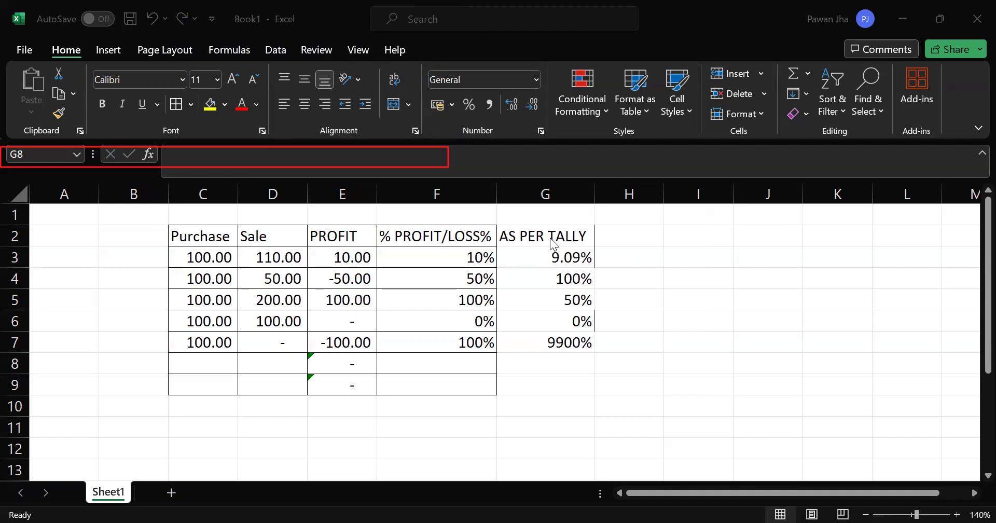
left_click(606, 280)
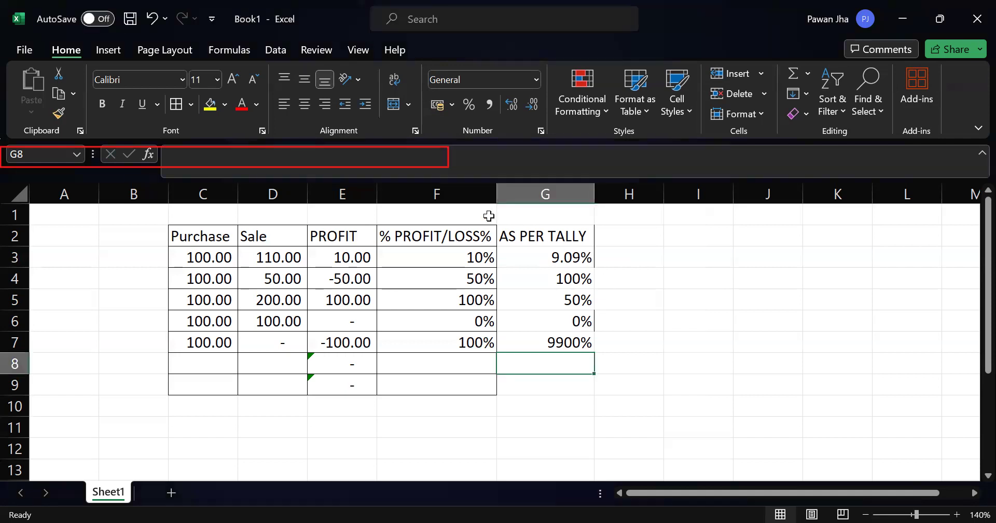
left_click_drag(539, 239, 539, 395)
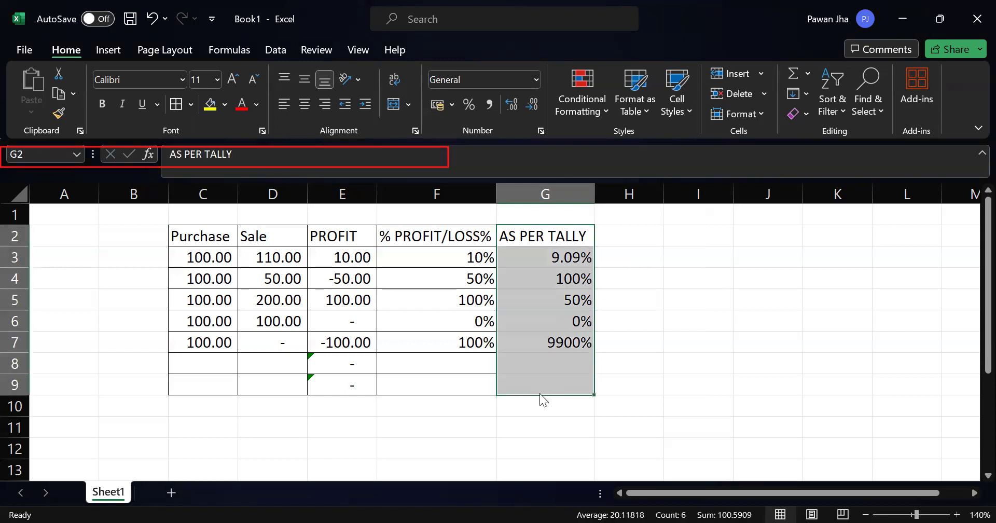
Step: Centre the percentages in F3:G9 horizontally and vertically
left_click_drag(464, 246, 449, 374)
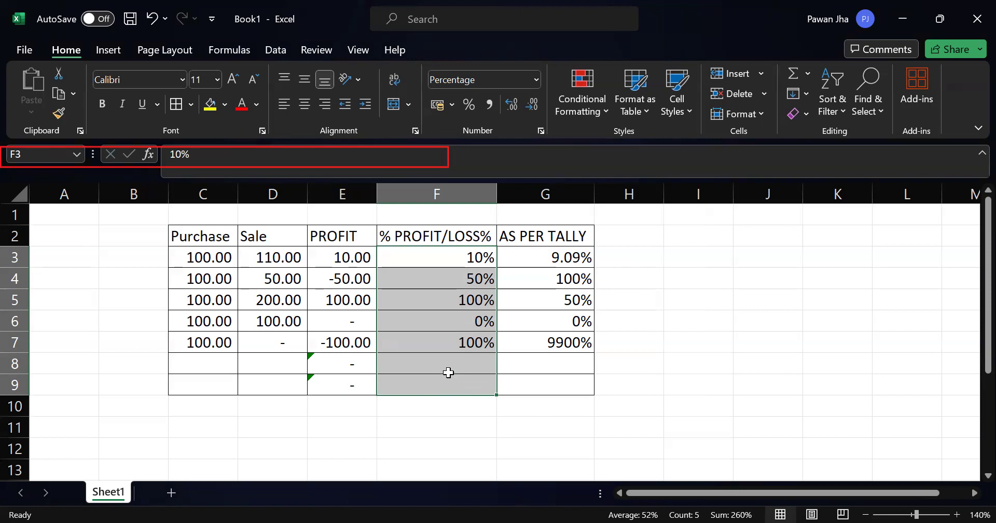
left_click(547, 287)
left_click(463, 257)
left_click_drag(463, 257, 558, 389)
left_click(307, 105)
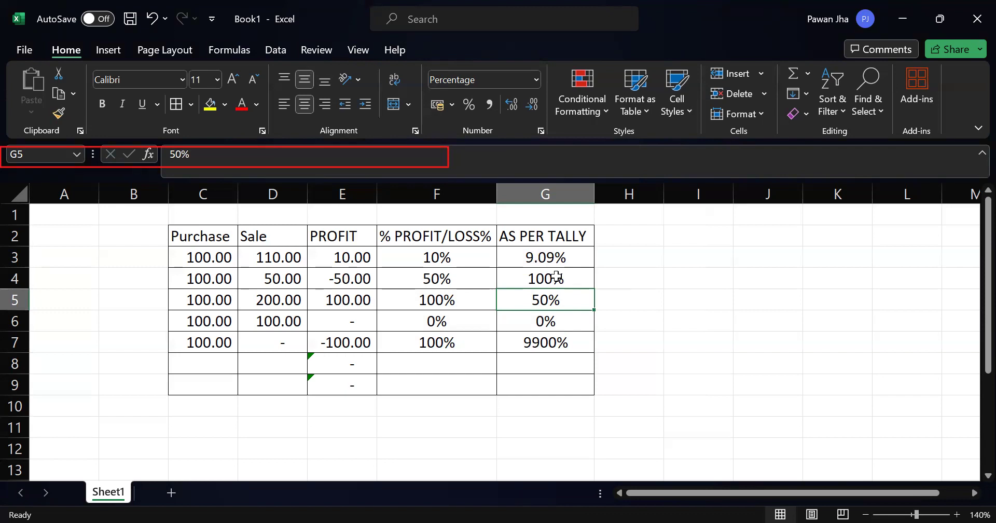
left_click(601, 265)
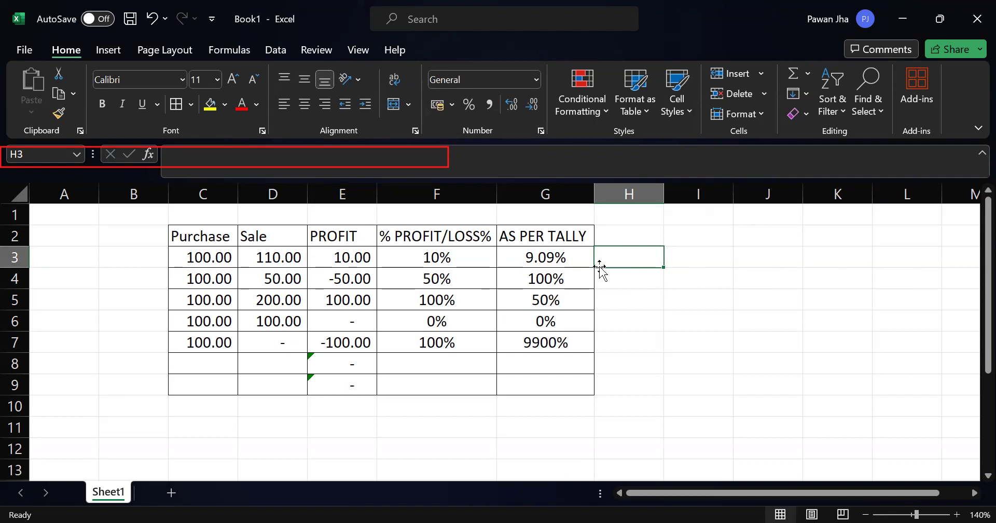
key("Left")
key("Up")
key("Left")
key("Down")
key("Down")
key("Up")
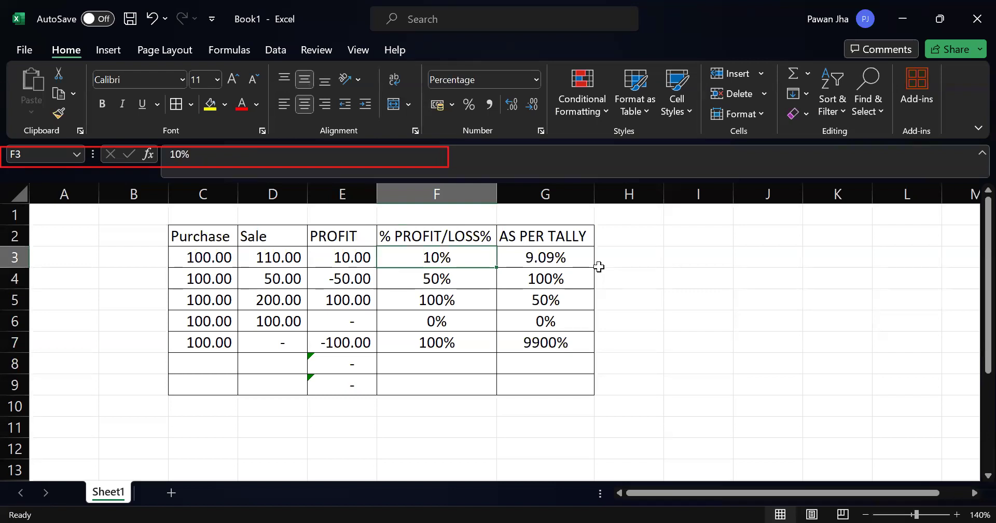
Step: Calculate 10% of 100 in I6 with the formula =100*10%
key("Right")
key("Right")
key("Right")
key("Down")
key("Down")
key("Down")
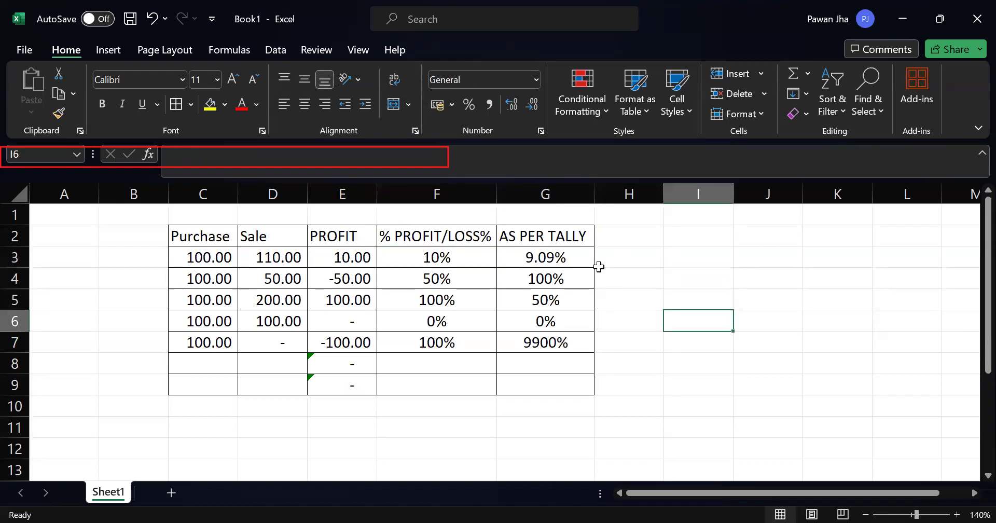
type("=1000")
key("BackSpace")
type("*10%")
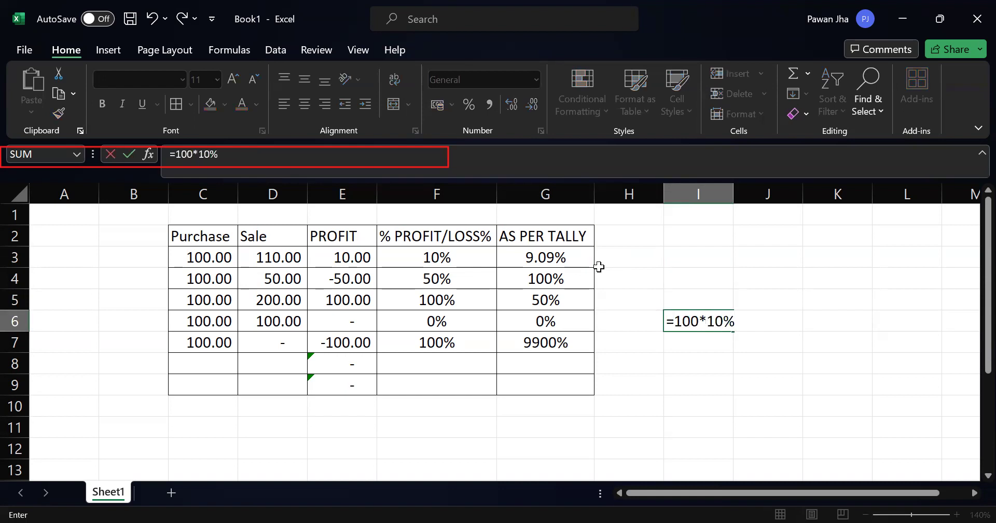
key("Return")
key("Up")
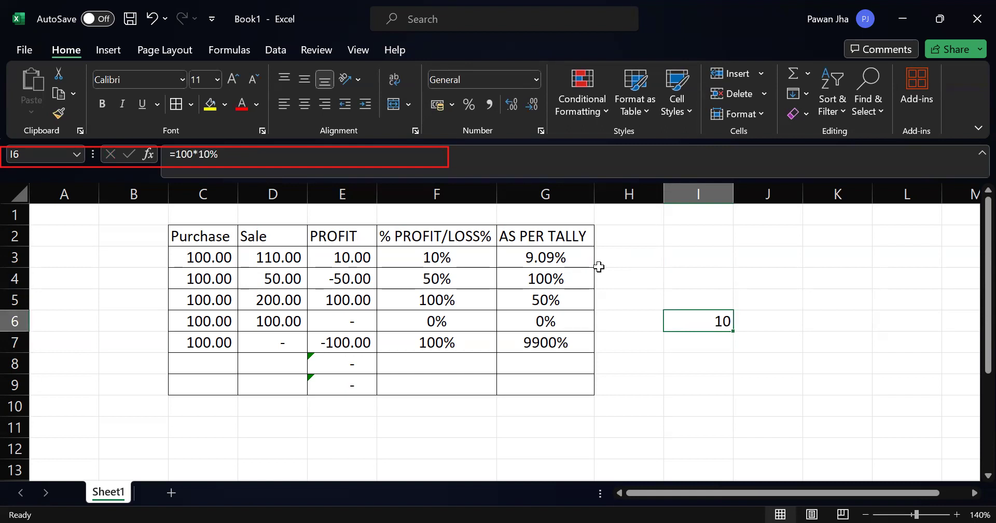
Step: Replace the content of I6 with the label GROSS PROFIT%
type("GROSS PR")
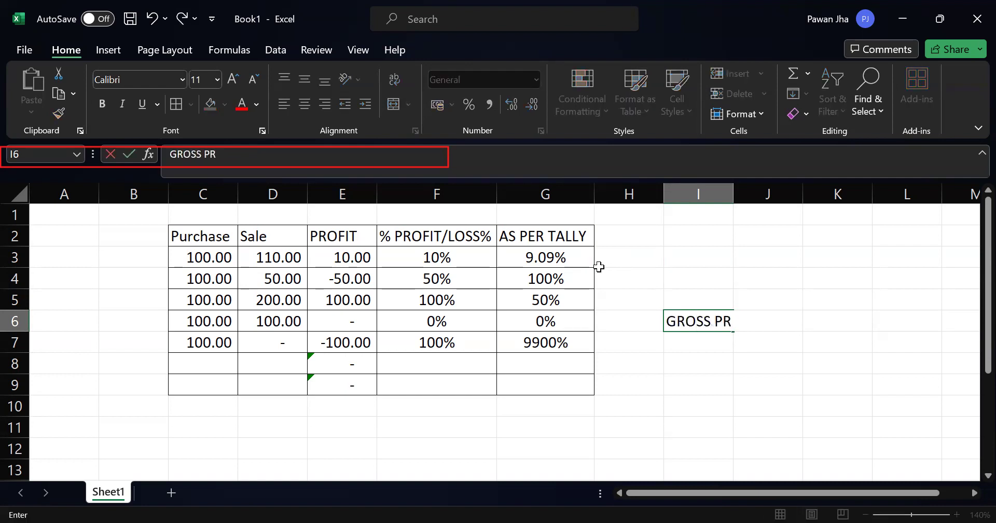
type("OFIT = ")
type("G")
key("BackSpace")
key("BackSpace")
key("BackSpace")
key("BackSpace")
type("%")
key("Tab")
key("Tab")
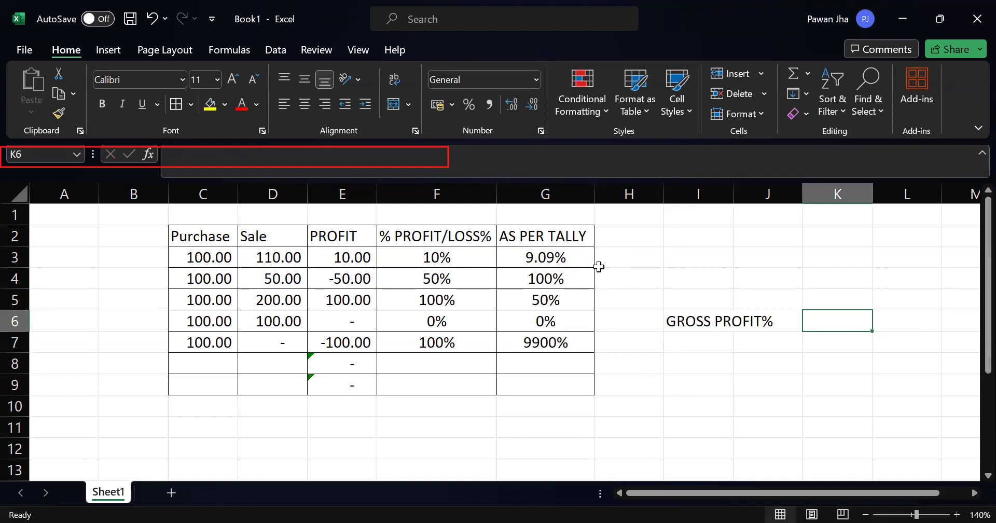
Step: Enter =GROSS PROFIT *100/SALE in K6 beside the GROSS PROFIT% label
type("=G")
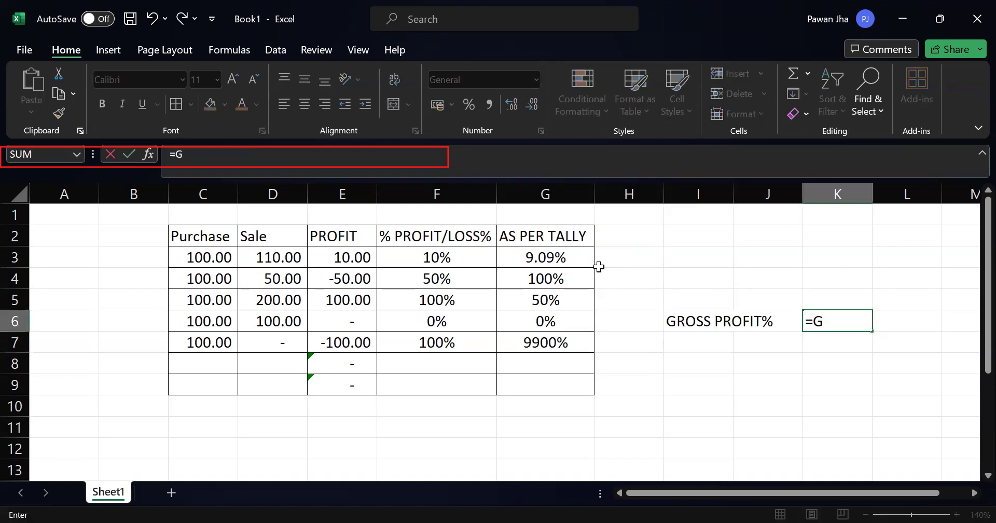
type("ROSSPROFIT")
key("BackSpace")
key("BackSpace")
key("BackSpace")
key("BackSpace")
key("BackSpace")
key("BackSpace")
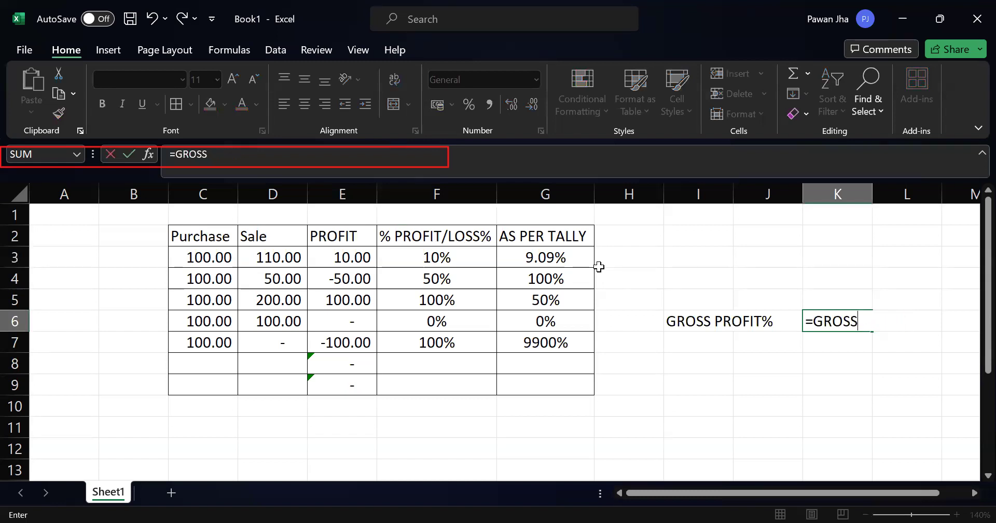
type("PR")
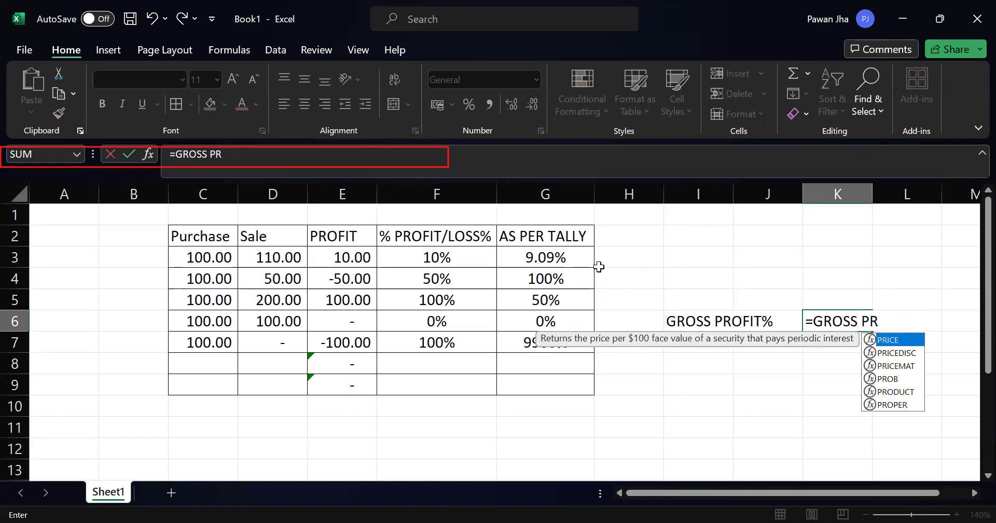
type("OFIT")
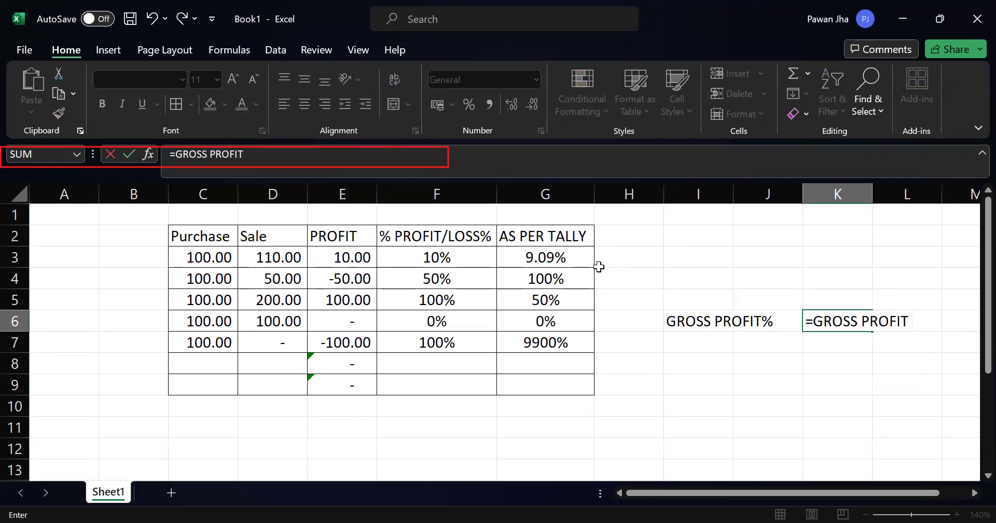
type(" *100/")
type("SALE")
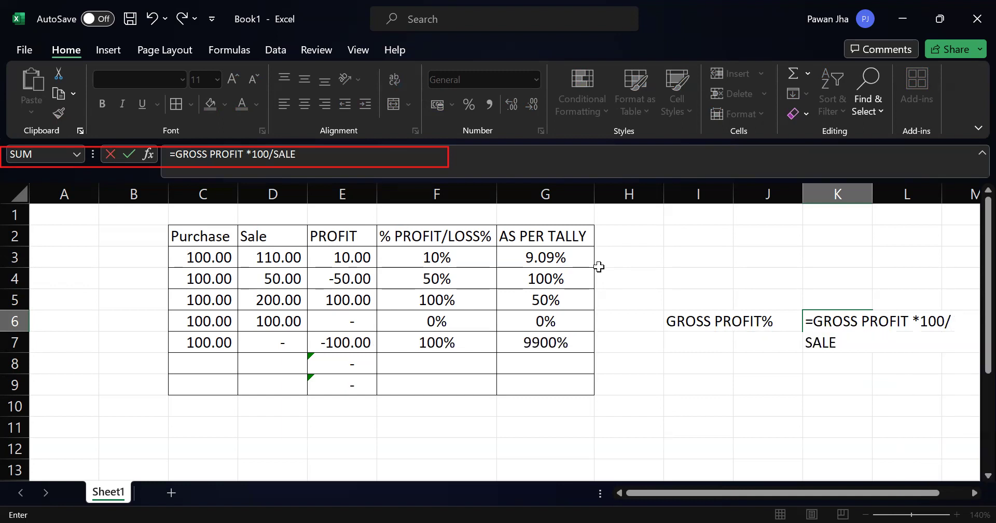
key("Return")
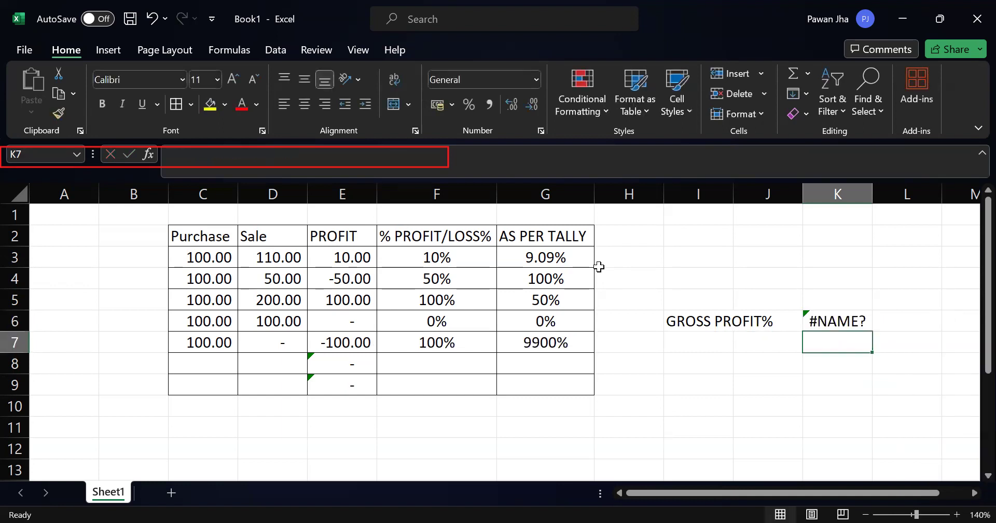
left_click(818, 320)
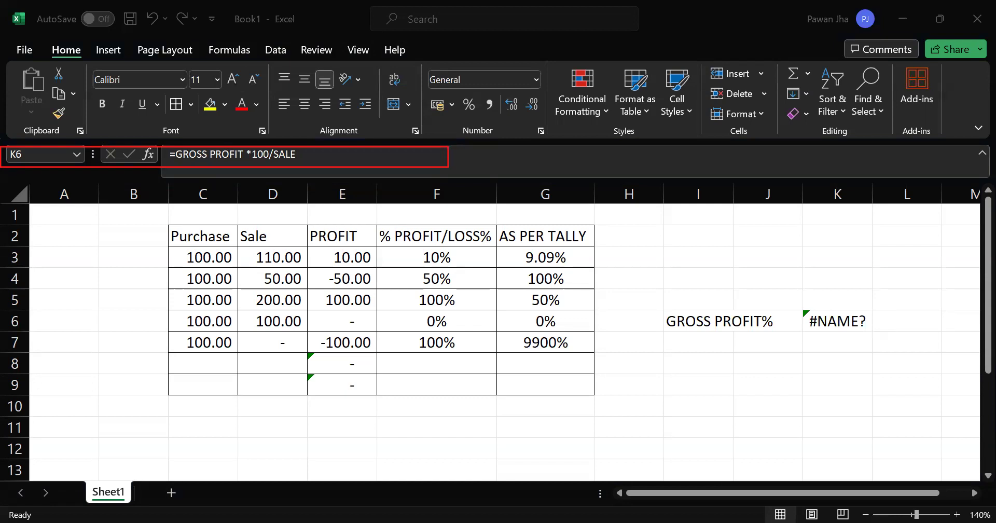
left_click(794, 325)
left_click(749, 367)
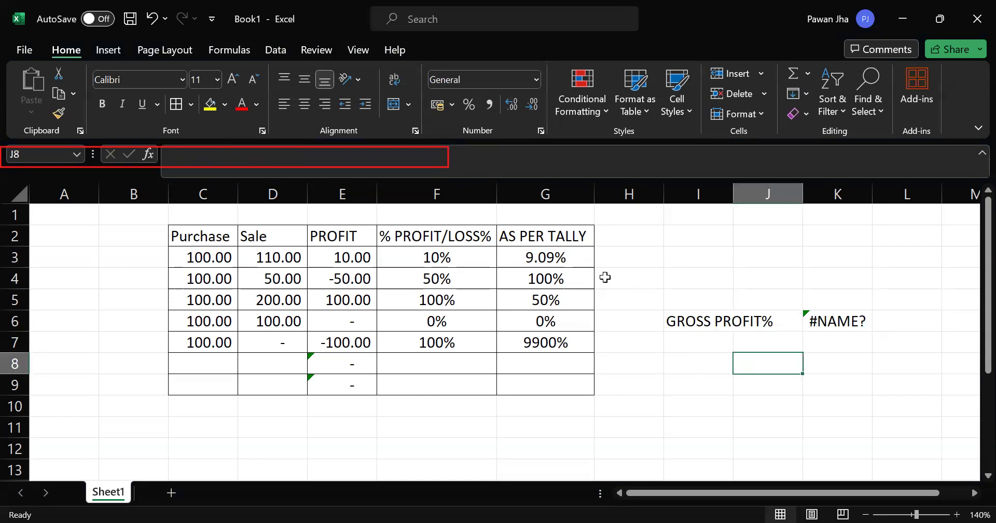
left_click(721, 378)
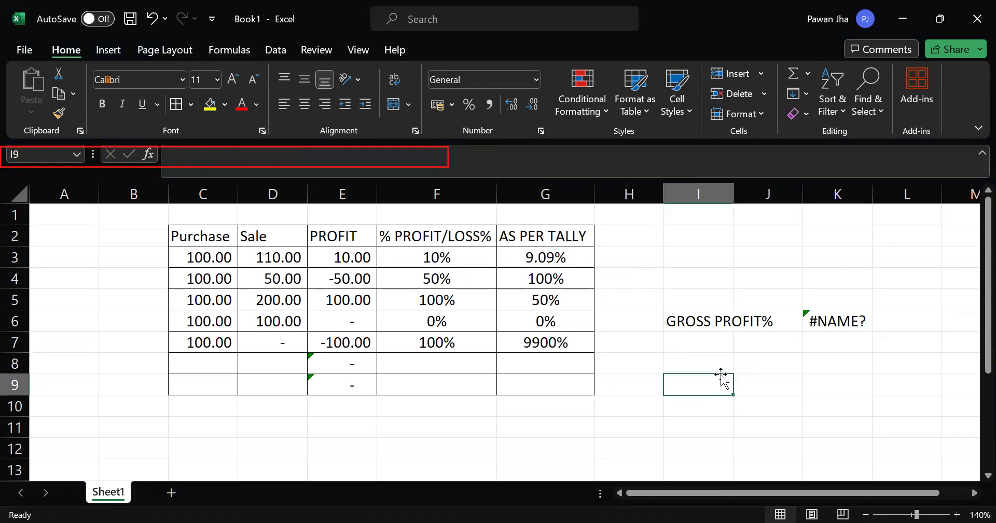
type("=")
key("Escape")
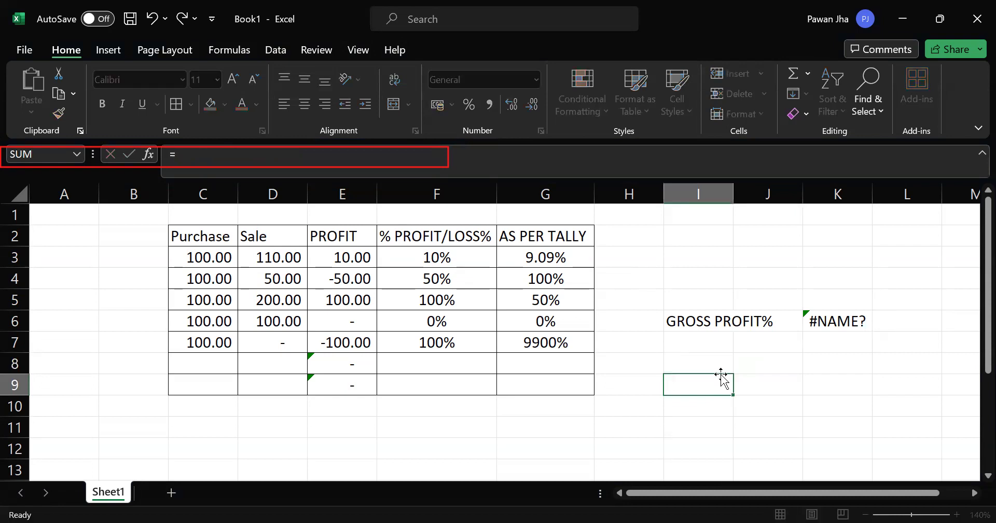
Step: Remove the leading equals sign from K6 so it holds the plain text GROSS PROFIT *100/SALE
key("Right")
key("Up")
key("Up")
key("Up")
key("Up")
key("Right")
key("Down")
key("F2")
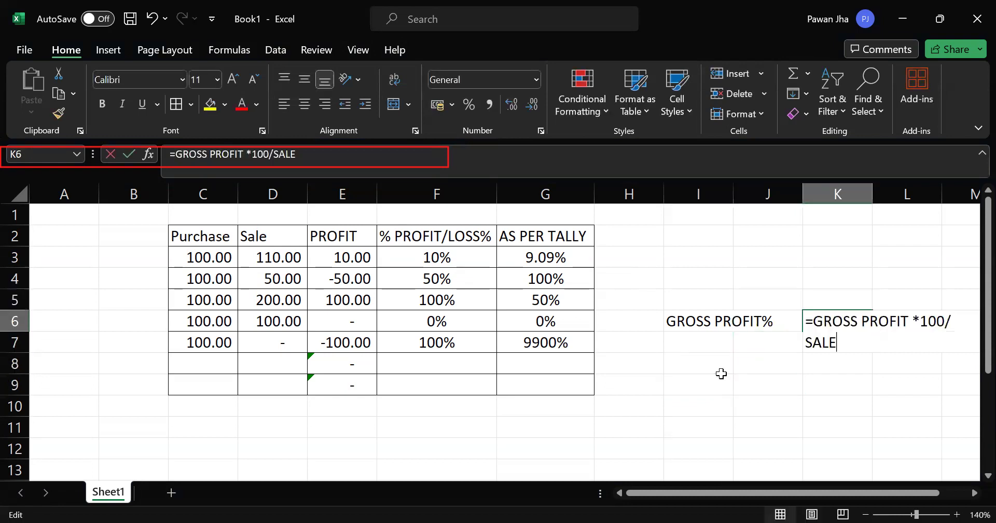
key("Left")
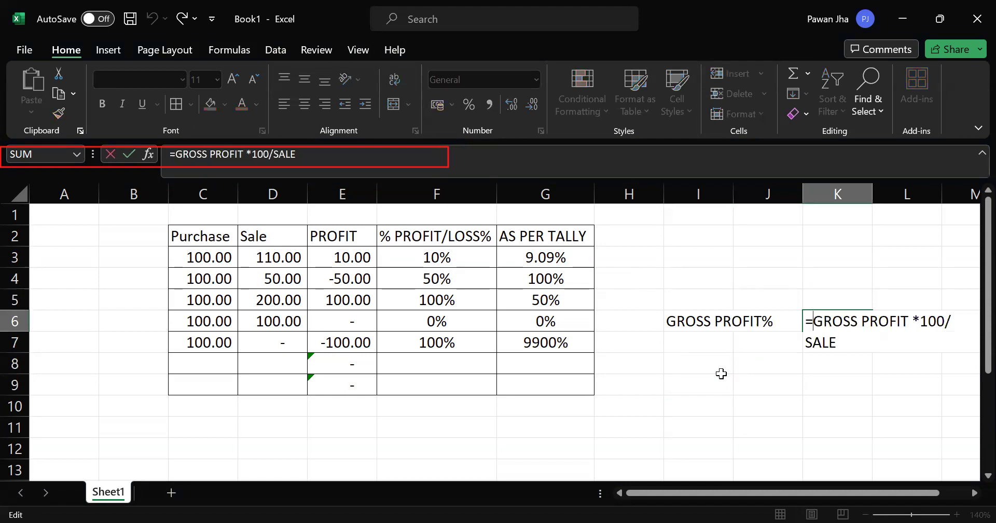
key("BackSpace")
key("Return")
key("Up")
key("Right")
key("Right")
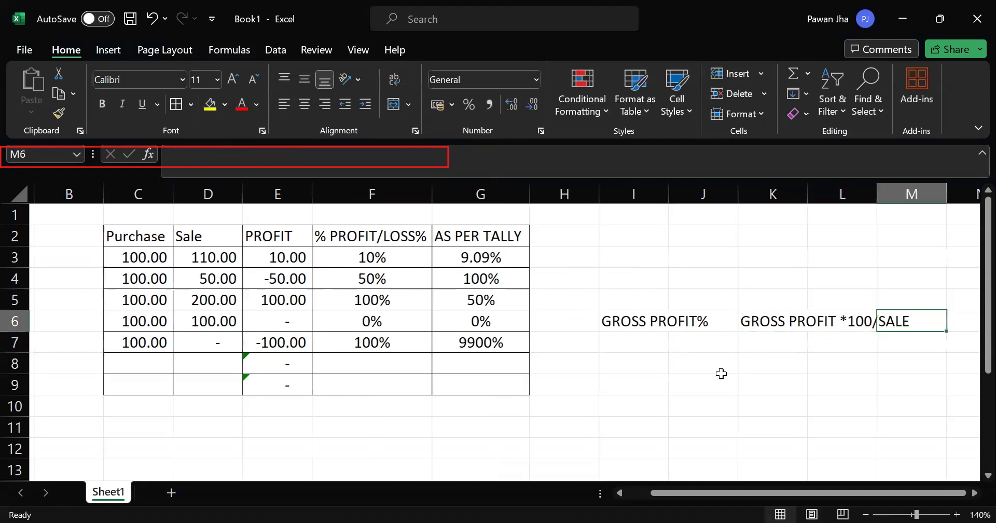
key("Left")
key("Left")
key("Left")
key("Down")
key("Down")
key("Down")
key("Right")
key("Up")
key("Up")
key("Left")
key("Left")
key("Left")
key("Left")
key("Left")
key("Left")
key("Left")
key("Left")
key("Left")
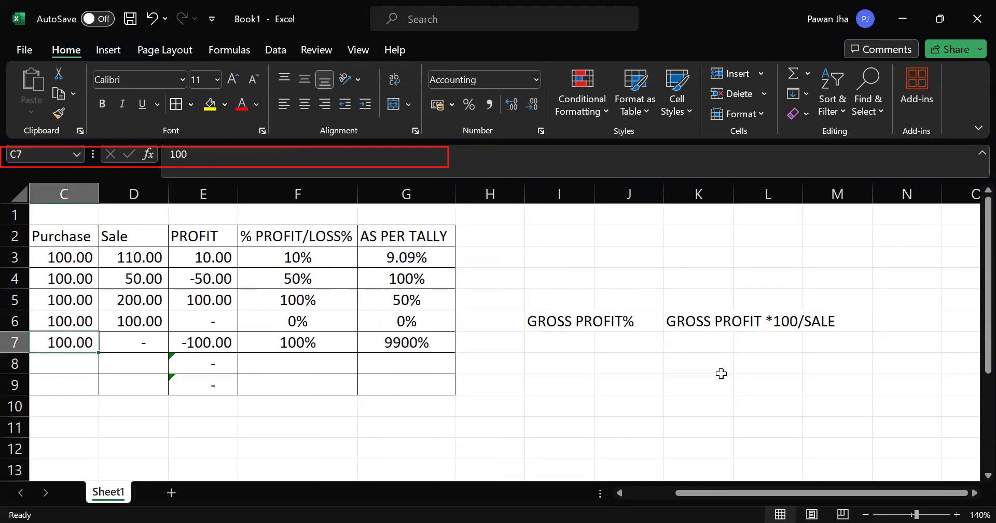
key("Left")
key("Right")
key("Right")
key("Up")
key("Right")
key("Right")
key("Right")
key("Right")
key("Right")
key("Right")
Step: Replace the first % PROFIT/LOSS% value in F3 with the formula =E3*100/D3
key("Up")
key("Up")
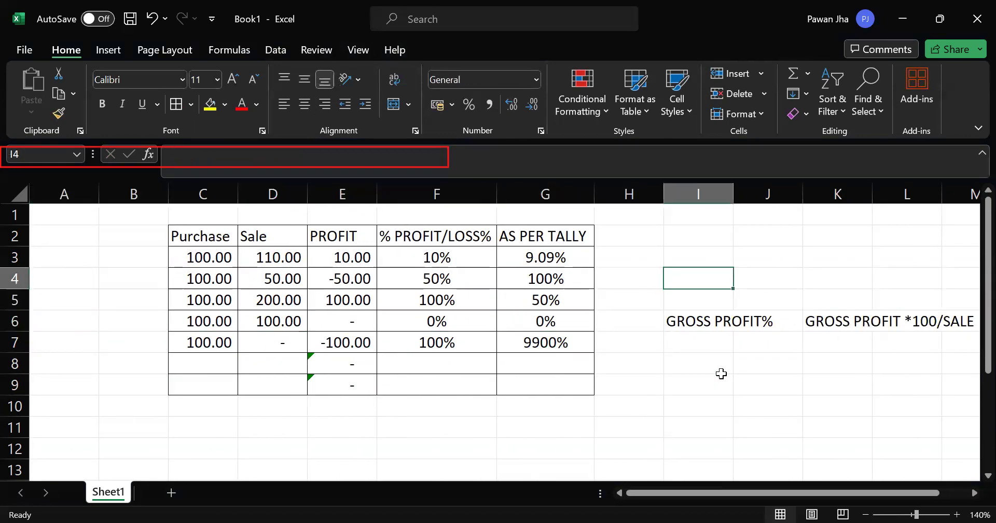
key("Left")
key("Up")
key("Left")
key("Left")
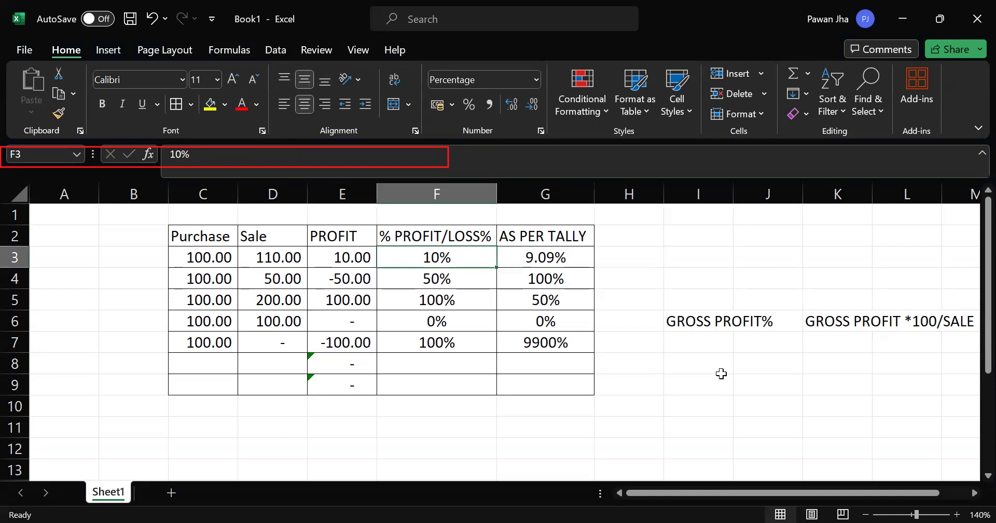
type("=")
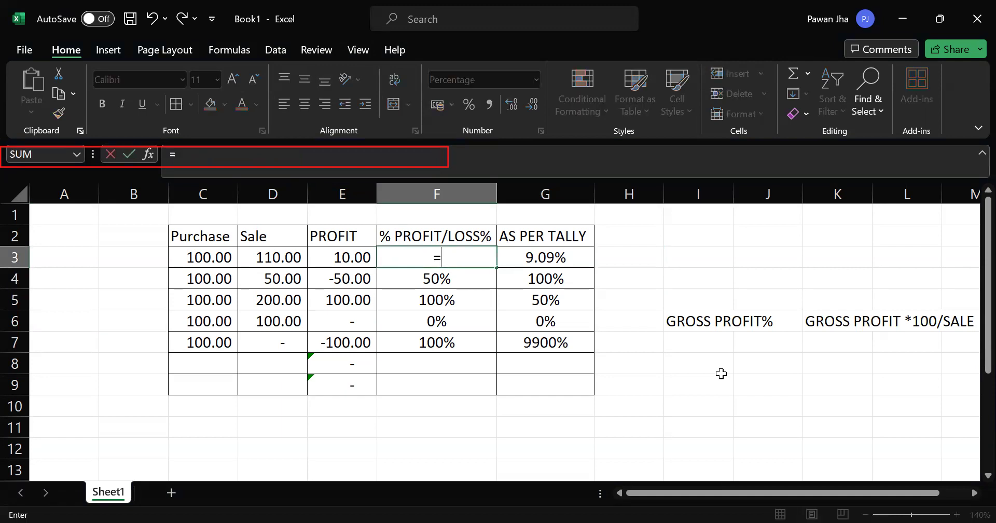
key("Left")
key("Left")
key("Right")
type("*10")
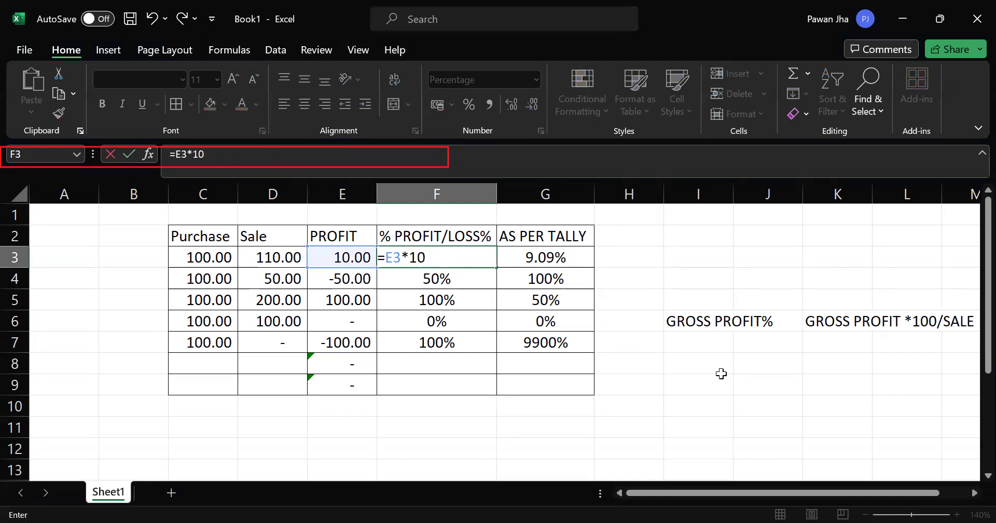
type("0/")
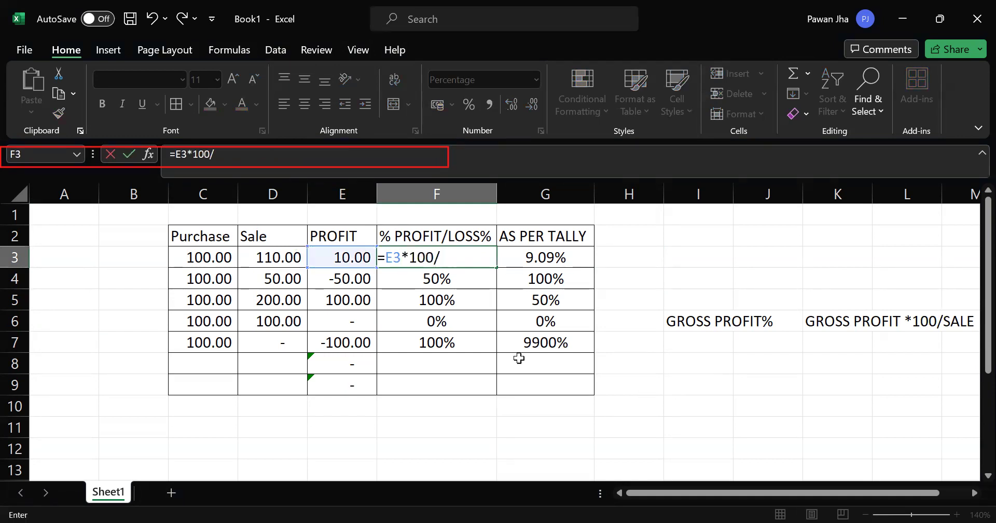
left_click(277, 261)
key("Return")
key("Up")
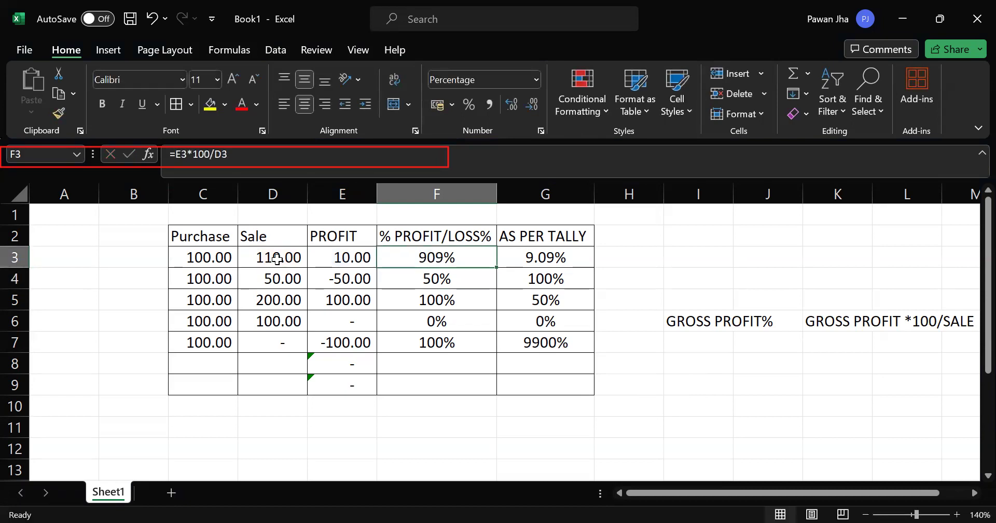
Step: Review the formula in F3 and the profit and sale cells it refers to
key("F2")
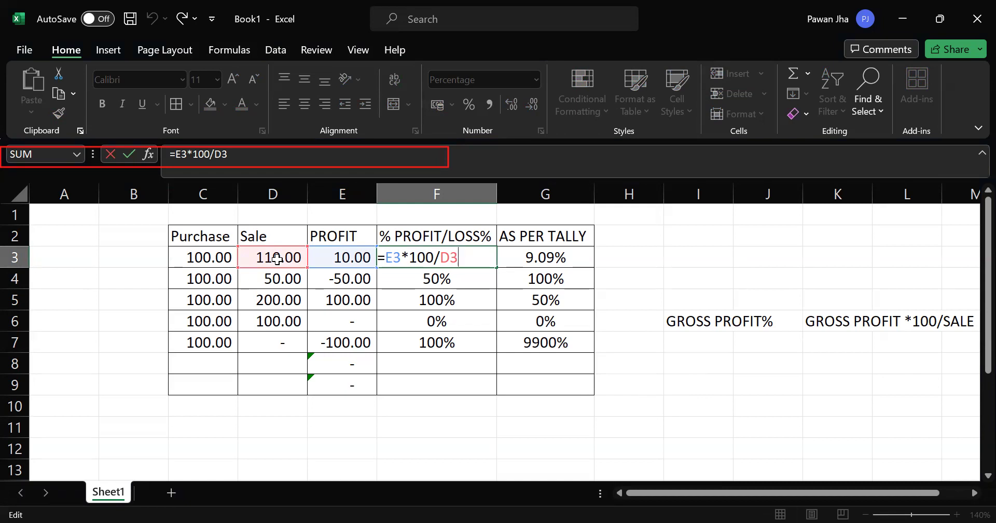
key("Return")
left_click(441, 257)
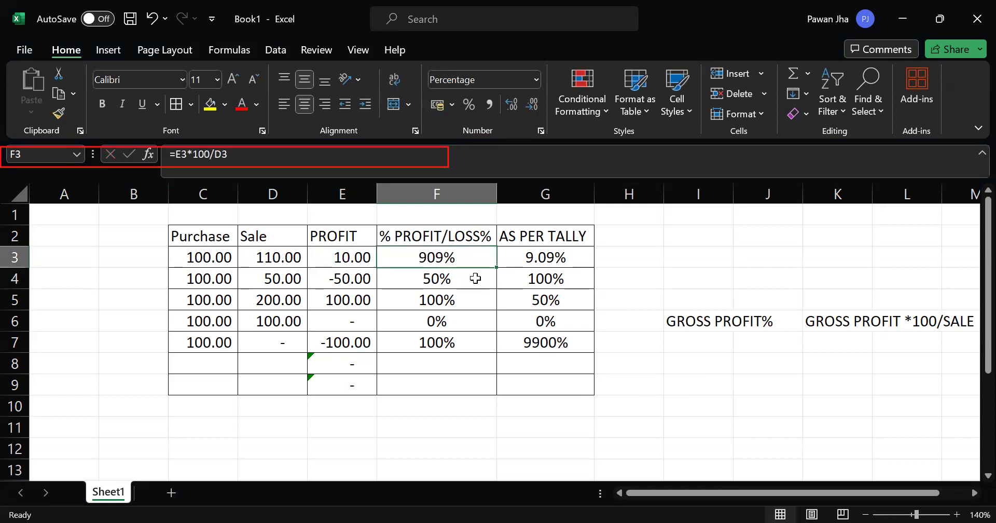
double_click(460, 265)
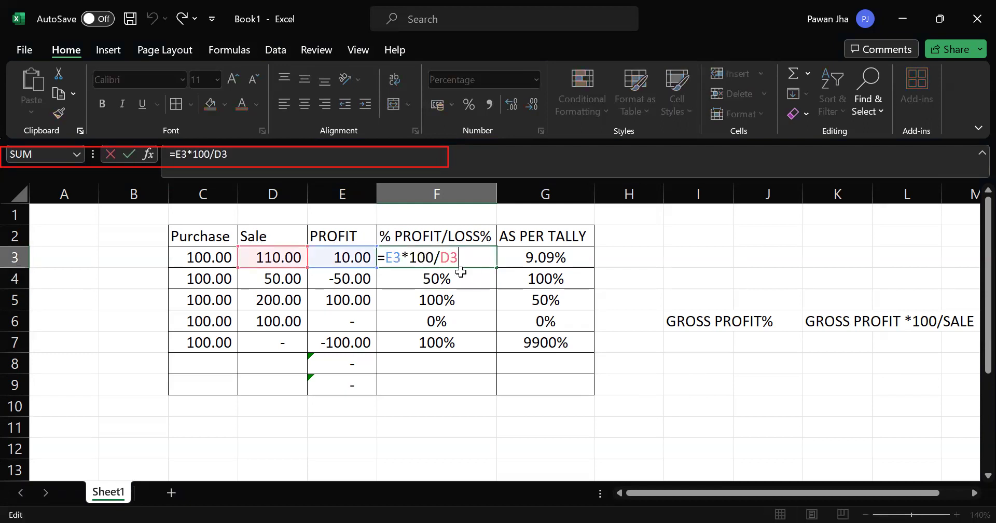
key("Return")
key("Up")
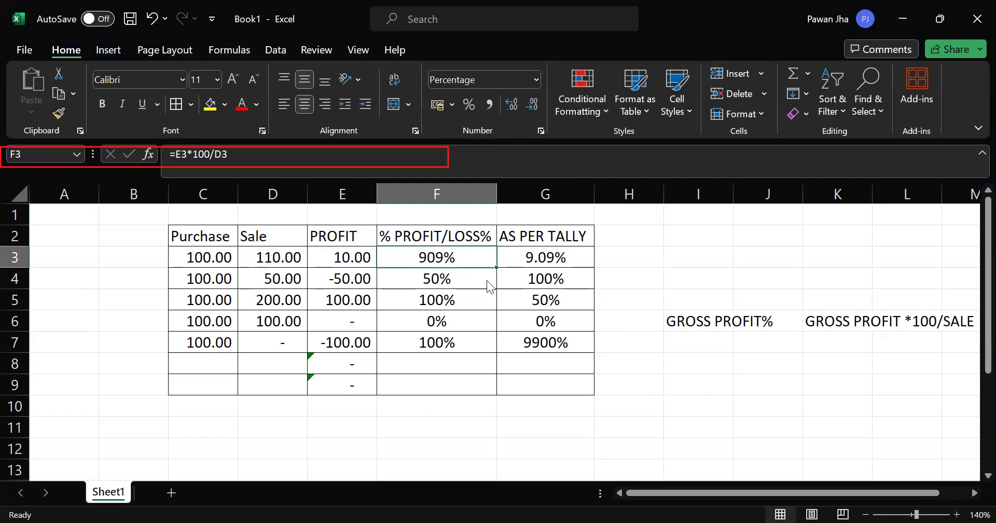
key("alt+Tab")
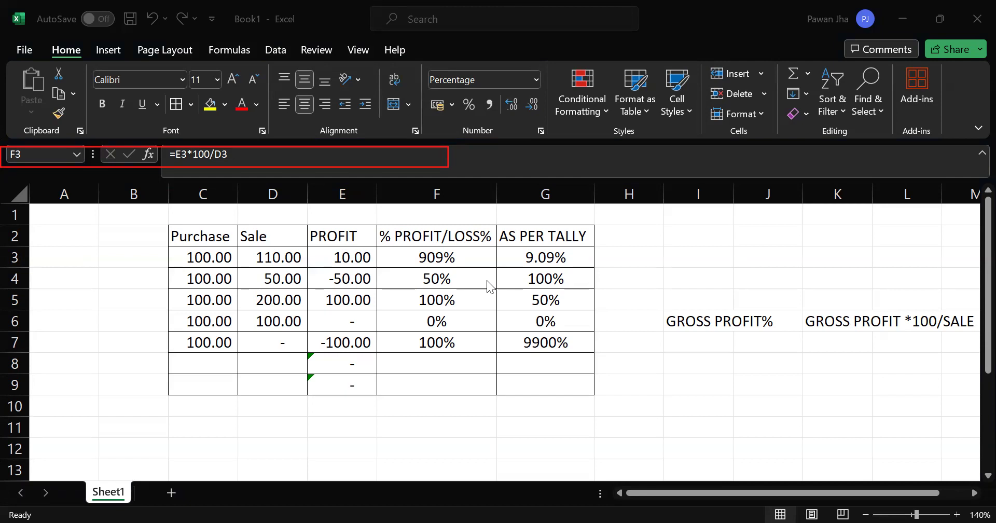
Step: Remove the multiplication by 100 from F3 so the formula reads =E3/D3
left_click(495, 345)
key("F2")
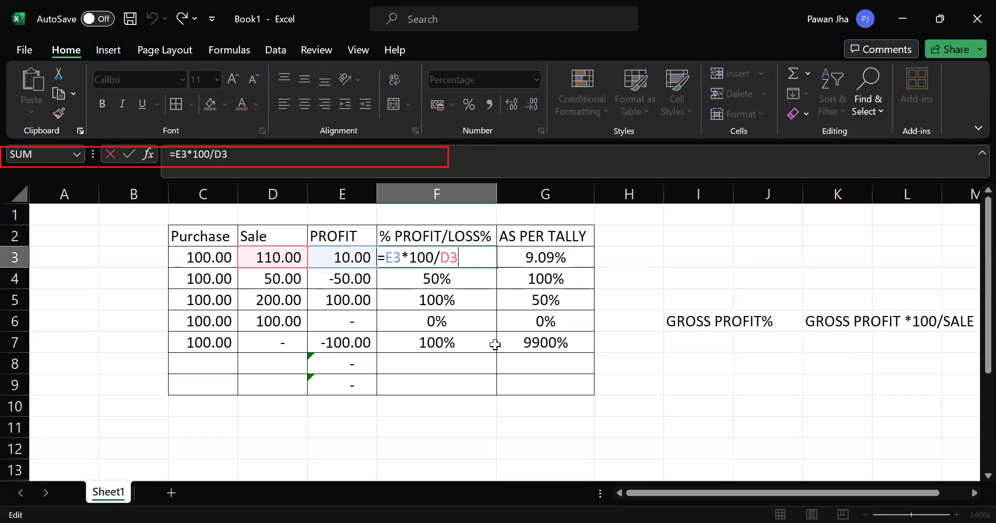
key("Left")
key("Left")
key("BackSpace")
key("BackSpace")
key("BackSpace")
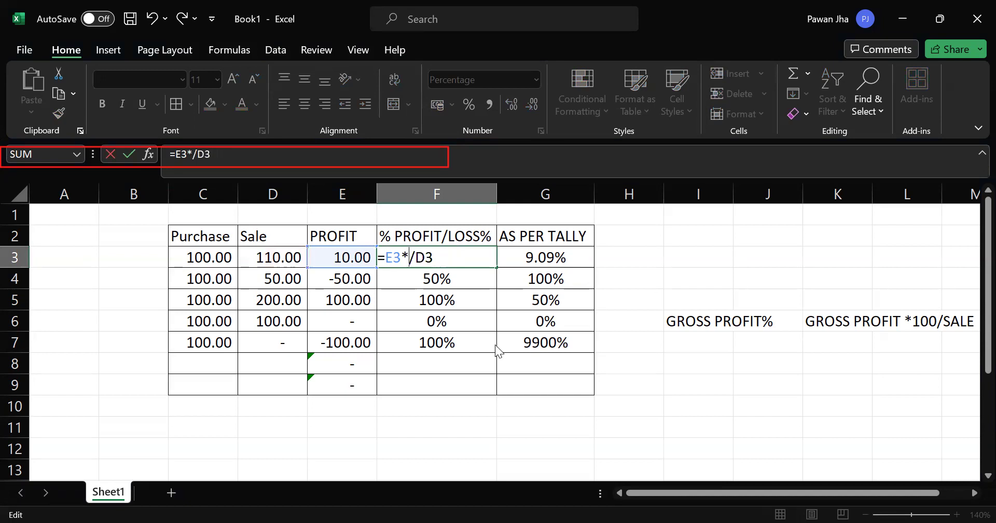
key("Return")
key("Return")
key("BackSpace")
key("Return")
key("Up")
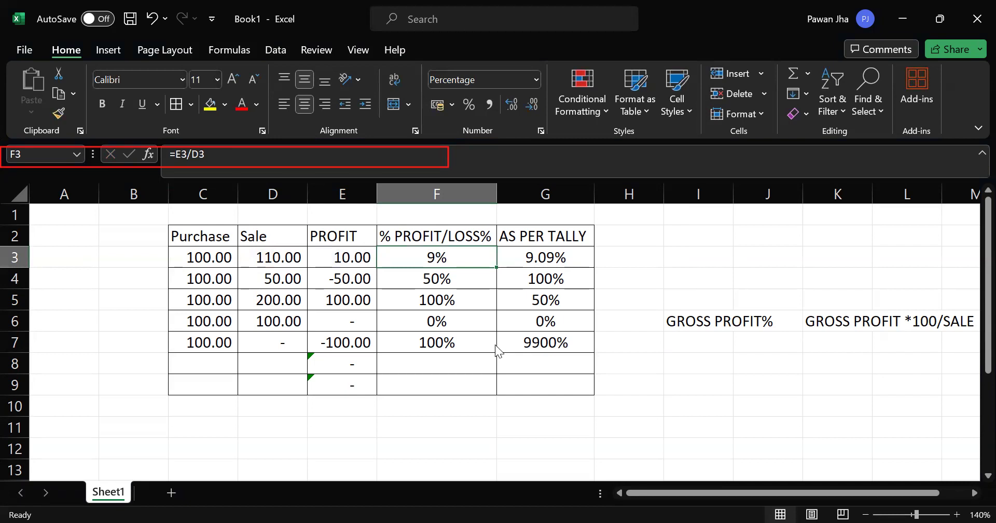
Step: Try the comma number style on F3 and return the cell to the percent style
key("alt+h")
key("k")
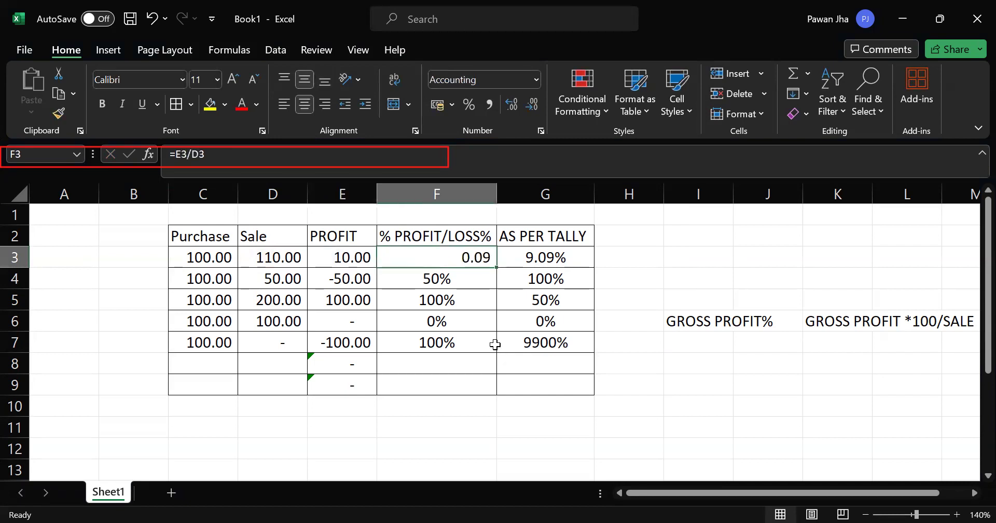
key("Left")
key("Right")
key("alt+h")
key("p")
Step: Copy the formula in F3 down through F4, F5, F6 and F7
key("Right")
key("Left")
key("ctrl+c")
key("Down")
key("Return")
key("ctrl+c")
key("Down")
key("Return")
key("ctrl+c")
key("Down")
key("Return")
key("ctrl+c")
key("Down")
key("Return")
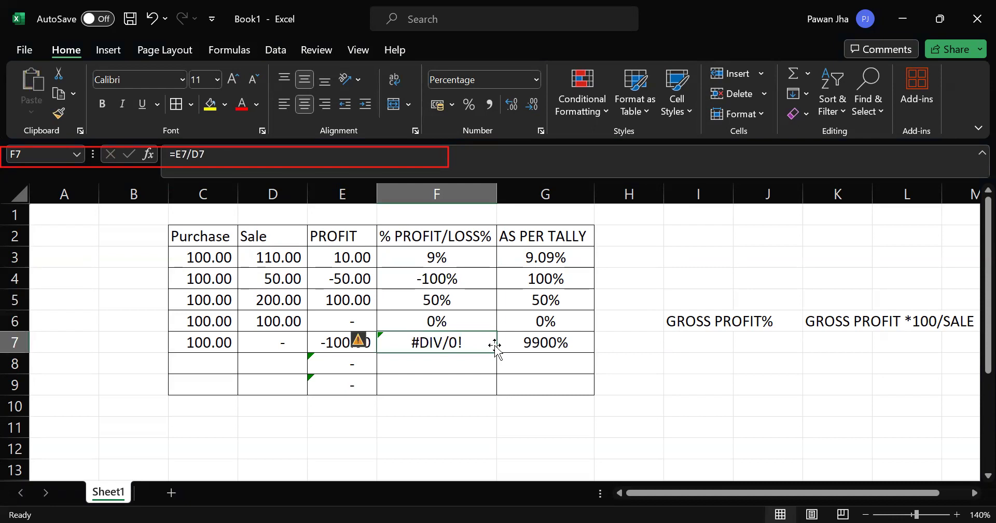
Step: Check the % PROFIT/LOSS% formulas in column F against the AS PER TALLY percentages
key("Up")
key("Up")
key("Up")
key("Down")
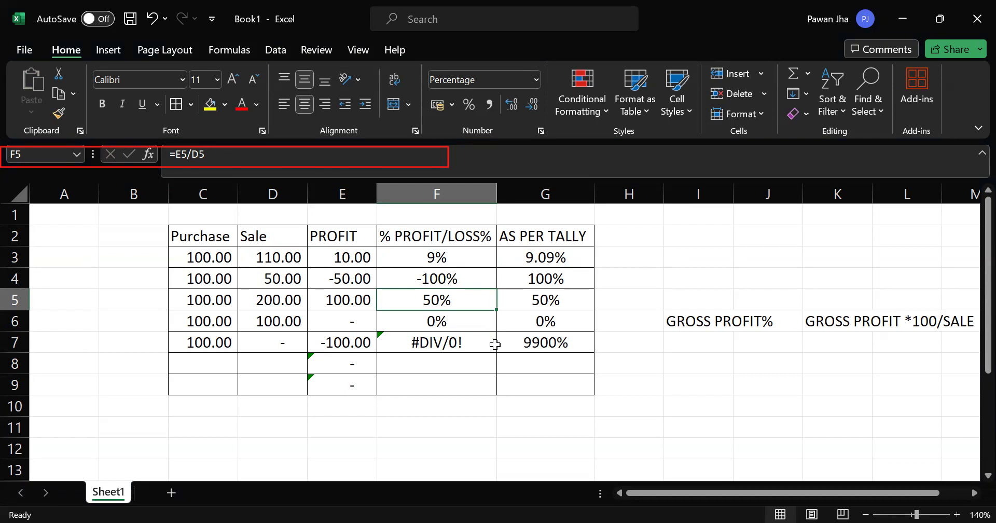
key("alt+Tab")
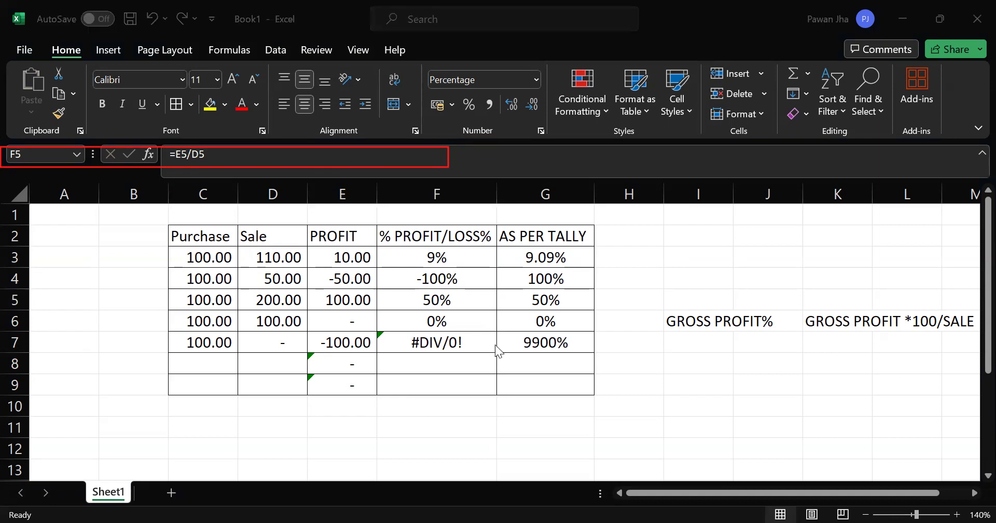
key("alt+Tab")
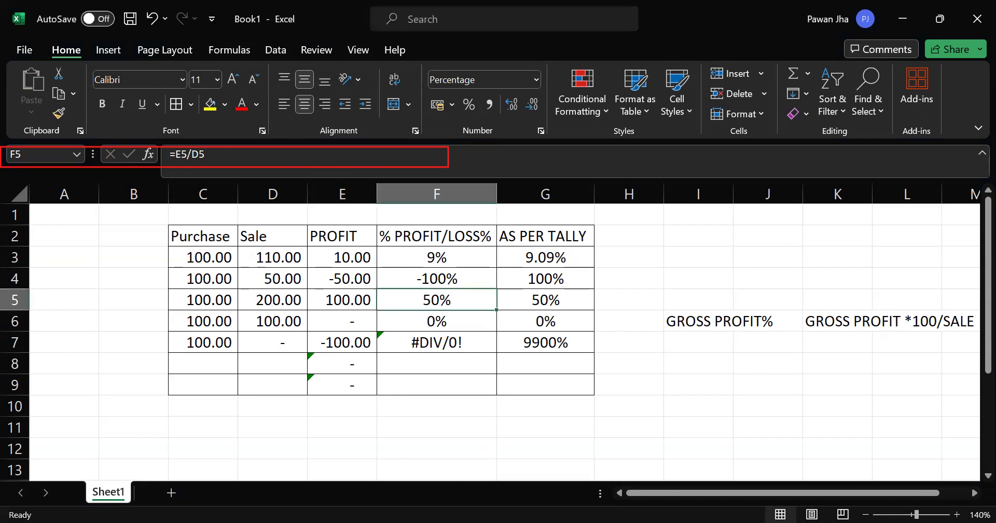
key("alt+Tab")
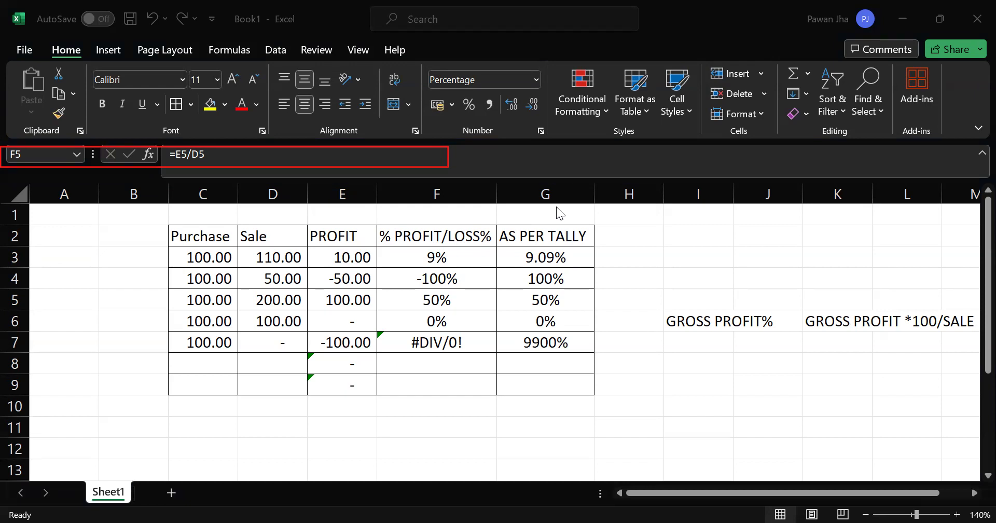
left_click(437, 254)
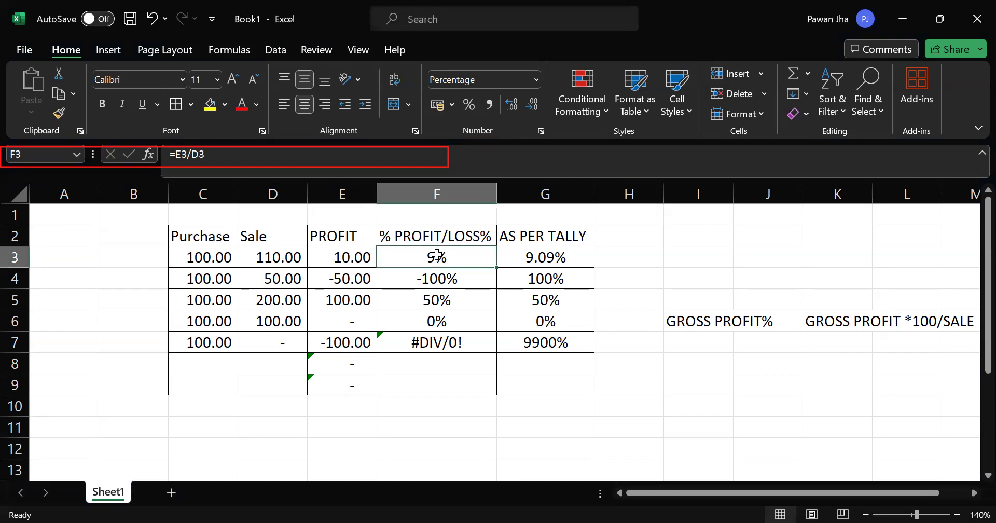
Step: Replace the formula in F3 with =E3*100/D3 and review its cell references
type("=")
key("Left")
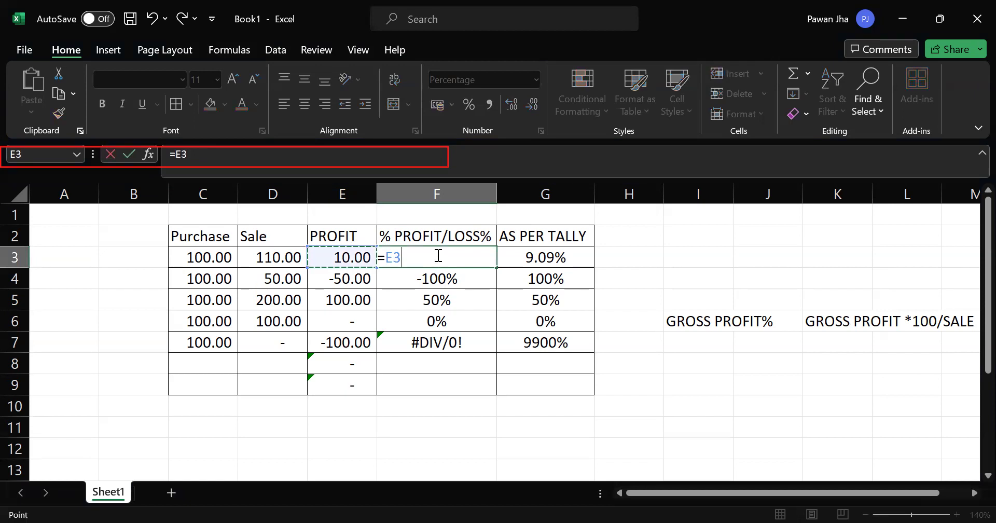
type("*100/")
left_click(294, 256)
key("Return")
key("Up")
key("F2")
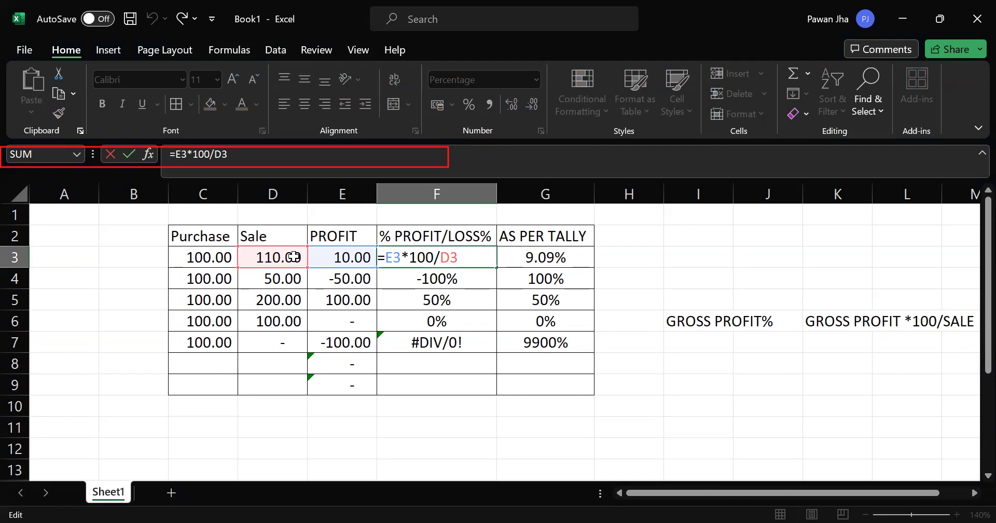
key("Escape")
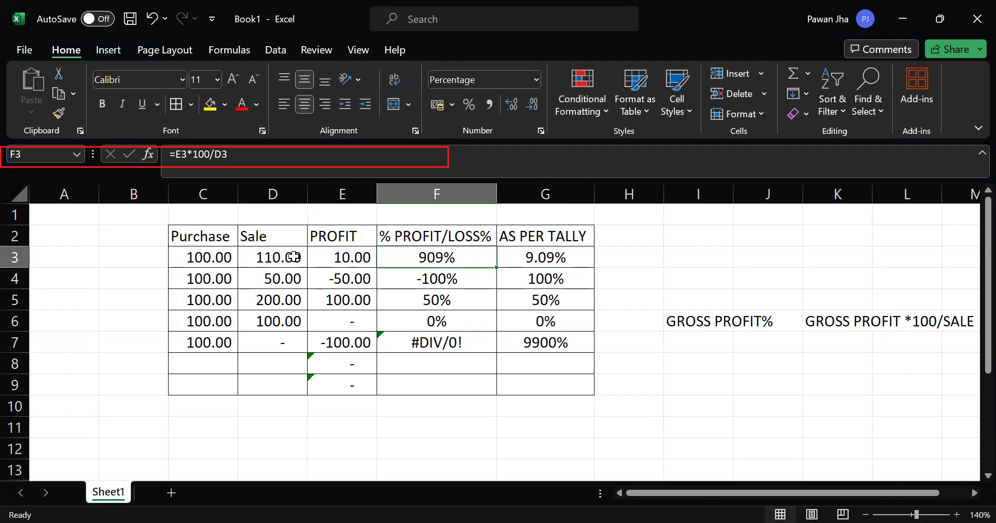
Step: Go through the percentage cells in column F below F3 to compare them with the F3 result
key("Down")
key("Down")
key("Down")
key("Up")
key("Up")
key("Up")
key("Up")
key("Down")
key("Down")
key("Up")
Step: Replace the formula in F3 with =E3/100*100 and review it in the cell
type("=")
key("Left")
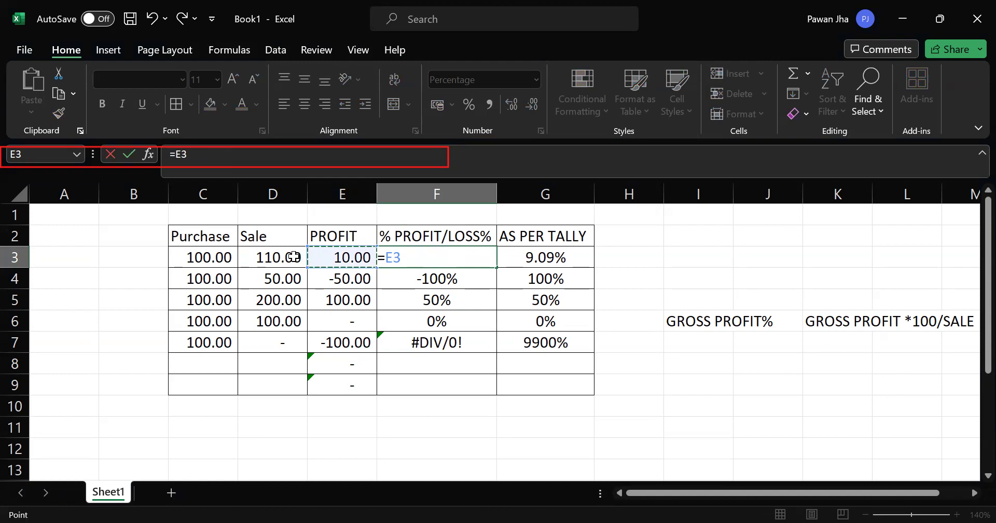
type("/100")
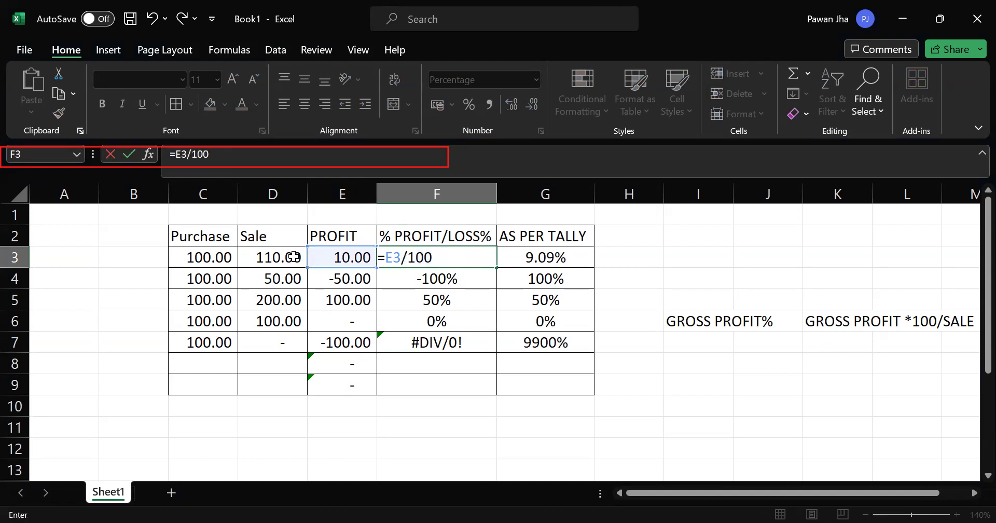
type("*100")
key("Return")
key("Up")
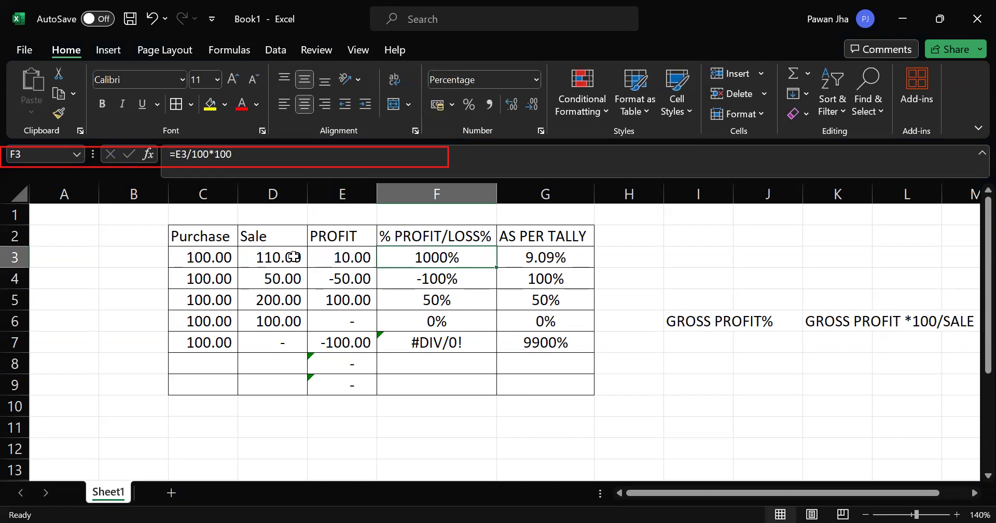
key("F2")
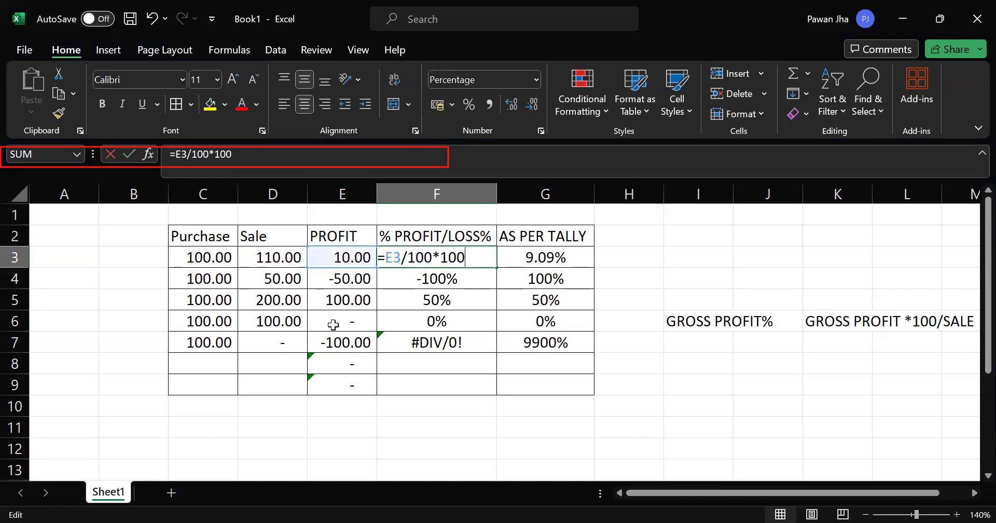
key("Escape")
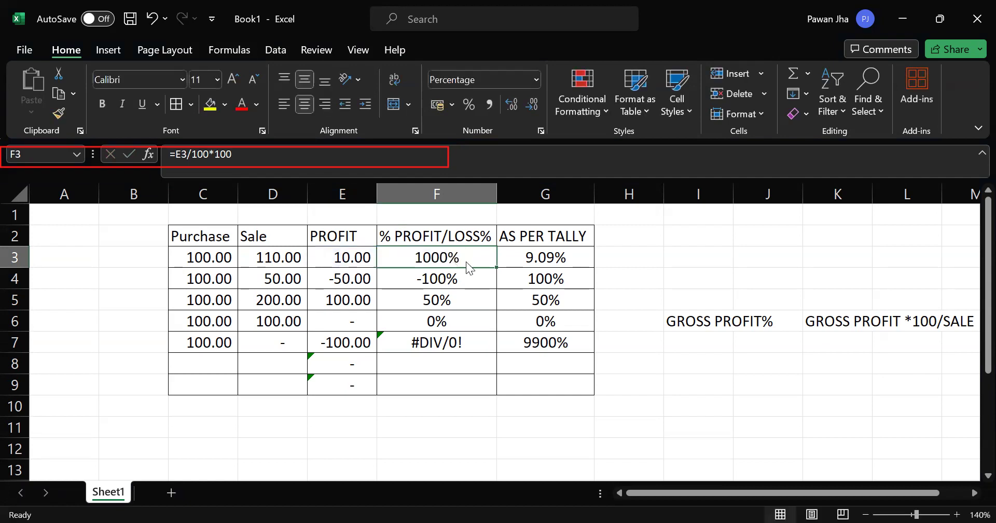
key("alt+Tab")
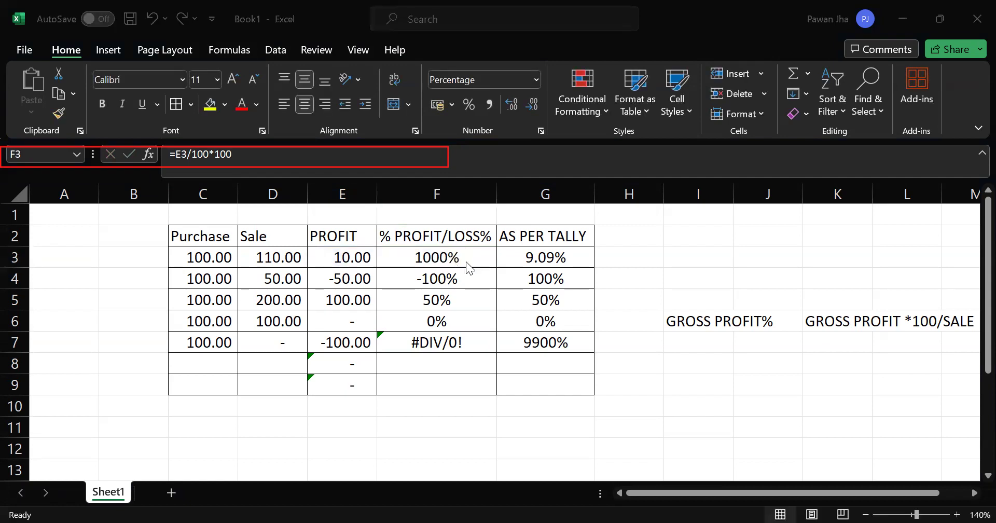